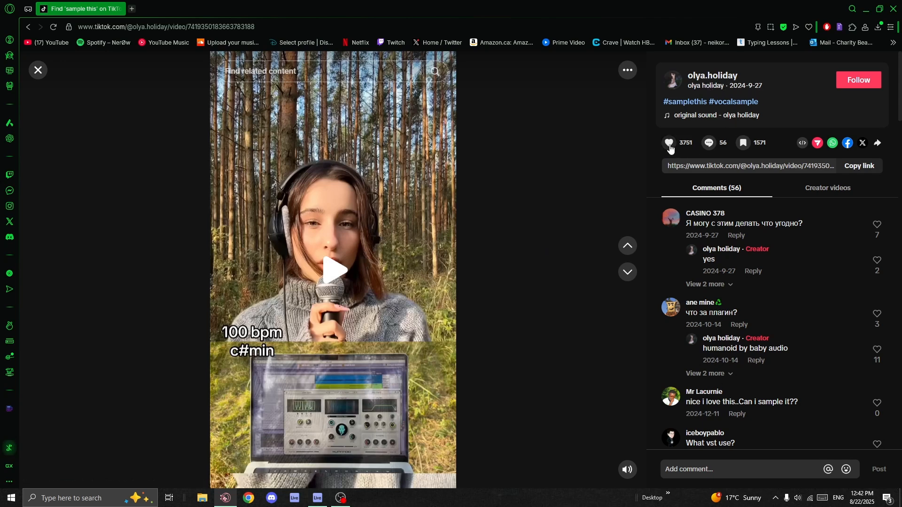
- Follow the creator of the C# minor vocal sample video and play the video
left_click(849, 85)
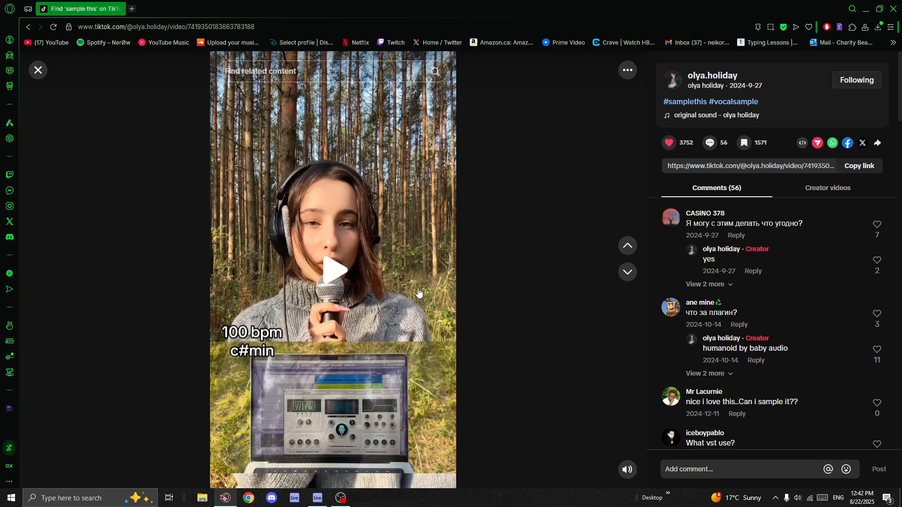
left_click(552, 254)
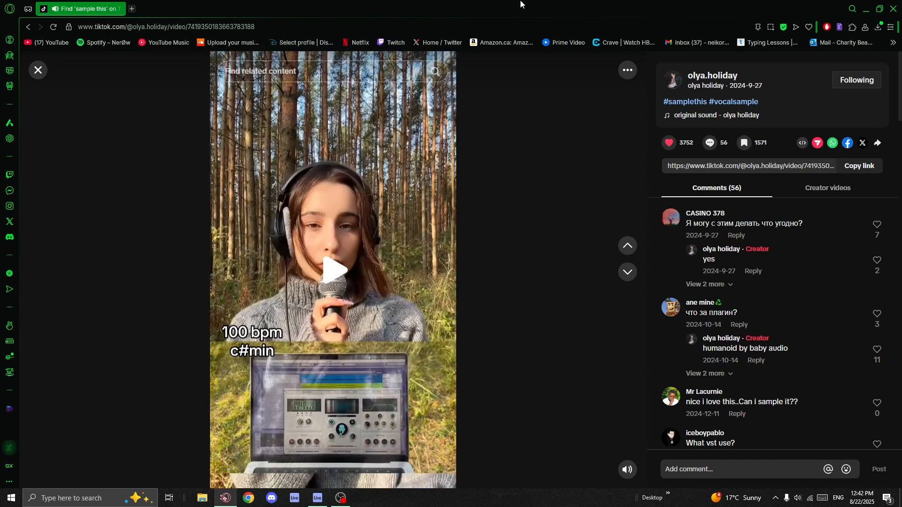
- Switch to Ableton Live and listen to the imported vocal sample from bar 1
key("alt+Tab")
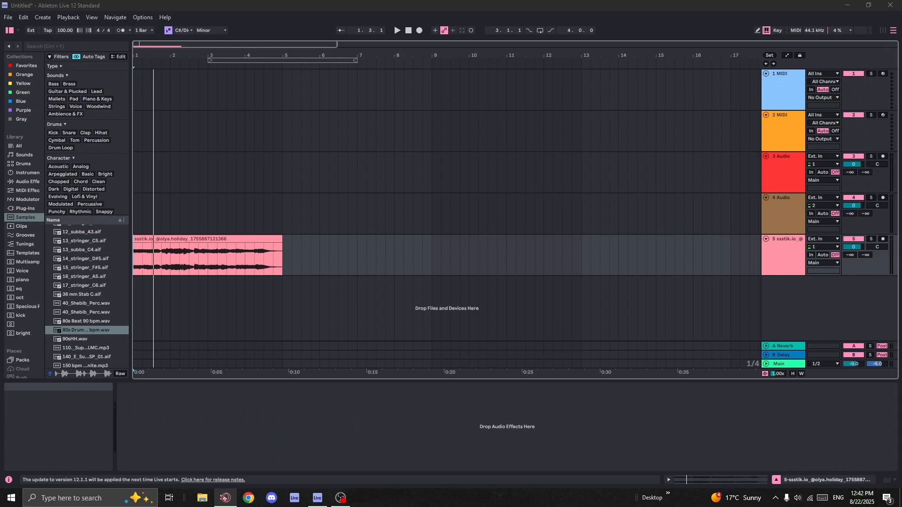
left_click(136, 266)
key("space")
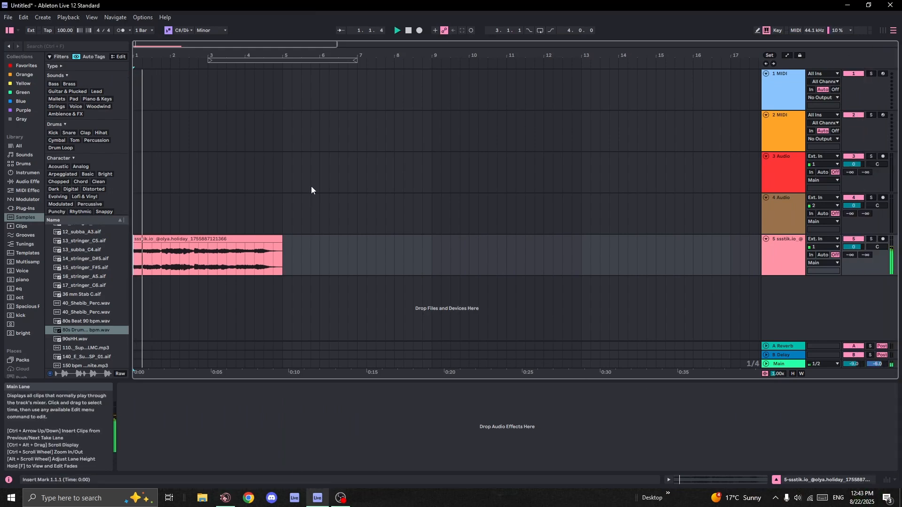
key("space")
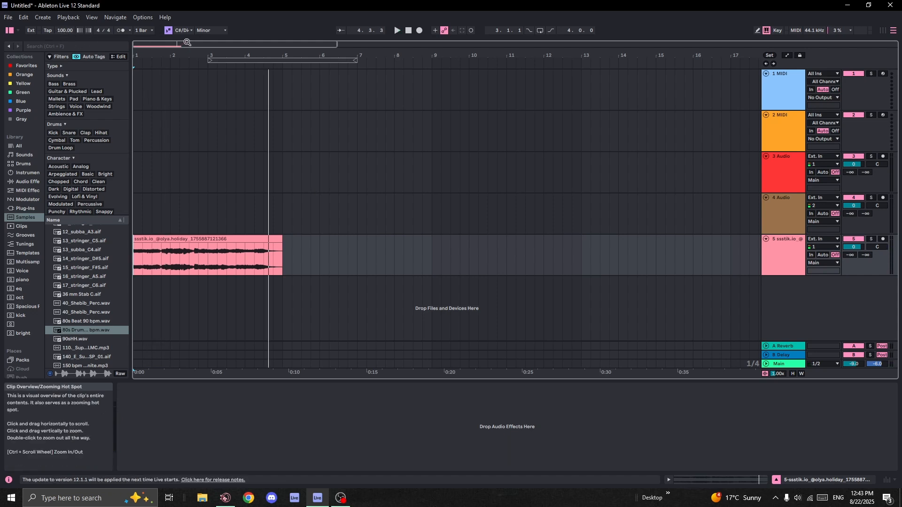
key("space")
- Set the vocal clip's warp mode to Complex Pro and transpose it to -7 semitones
double_click(226, 240)
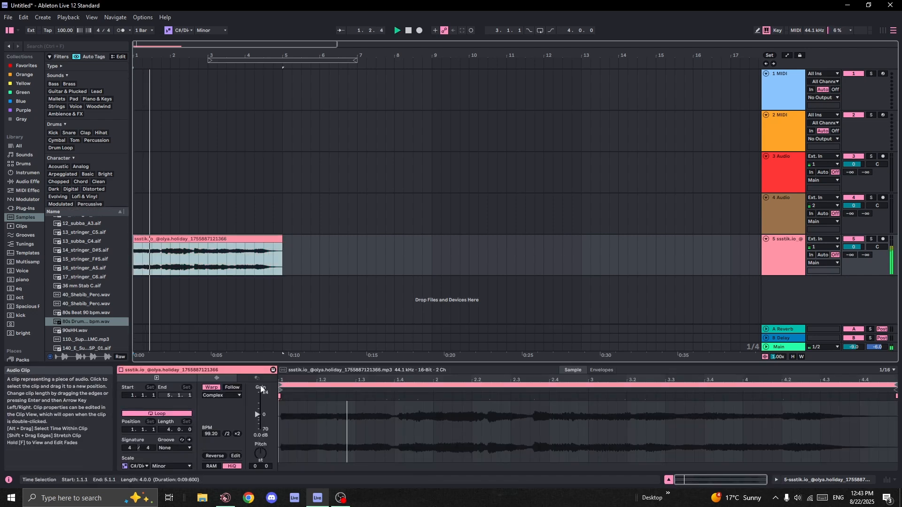
left_click(218, 395)
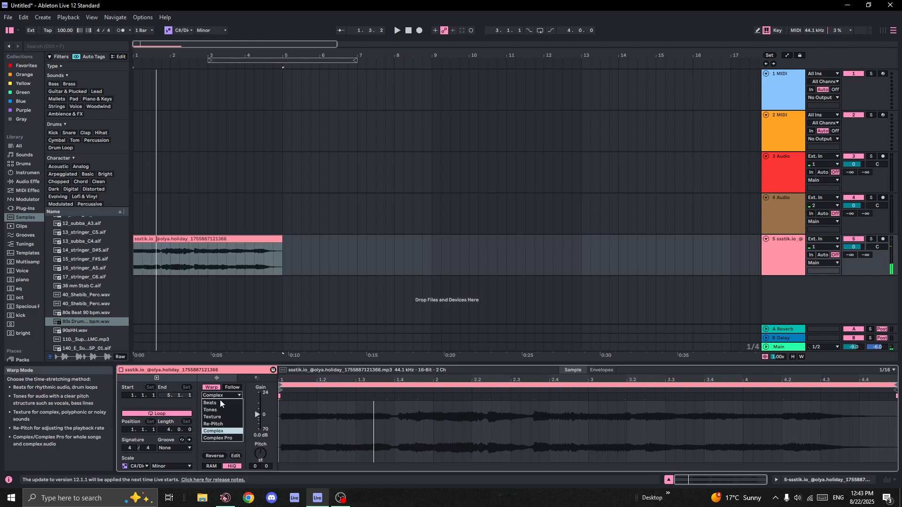
left_click(233, 438)
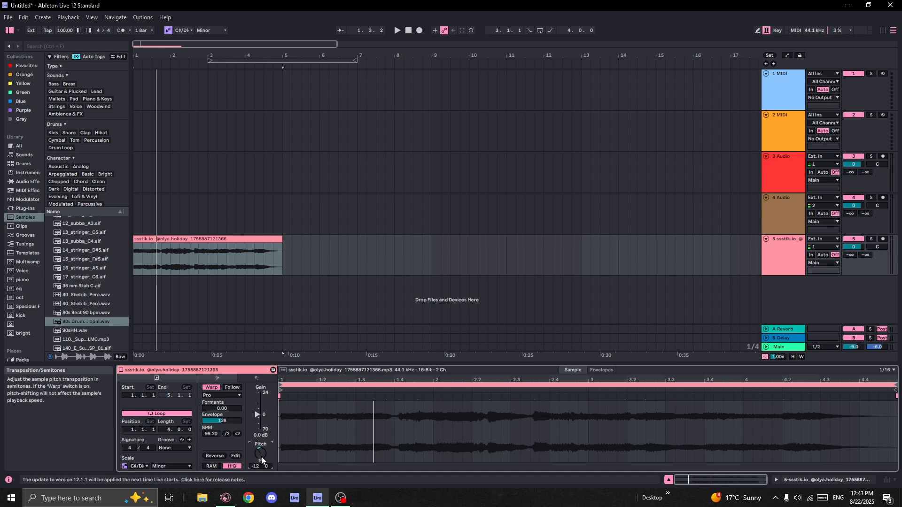
key("space")
left_click_drag(260, 457, 261, 456)
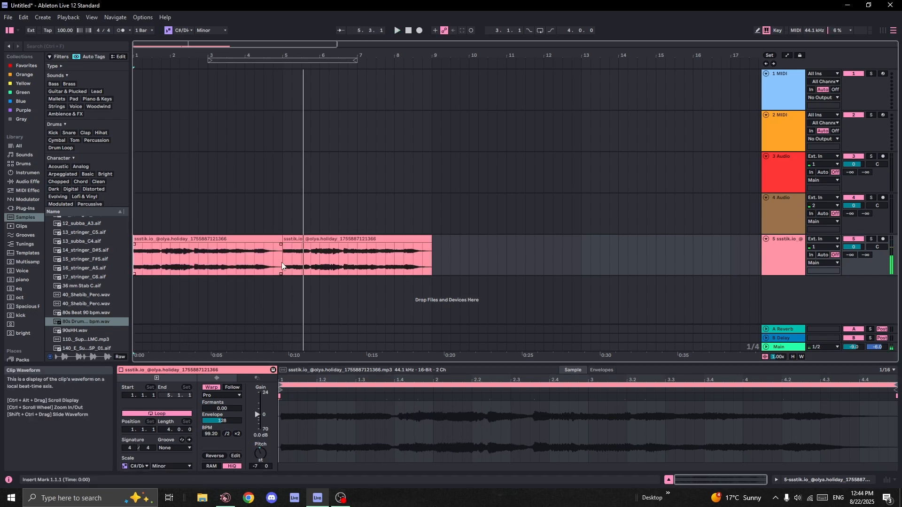
- Add a short fade-in to the start of the second vocal clip at bar 5 and play the join
scroll(283, 259, "up", 5)
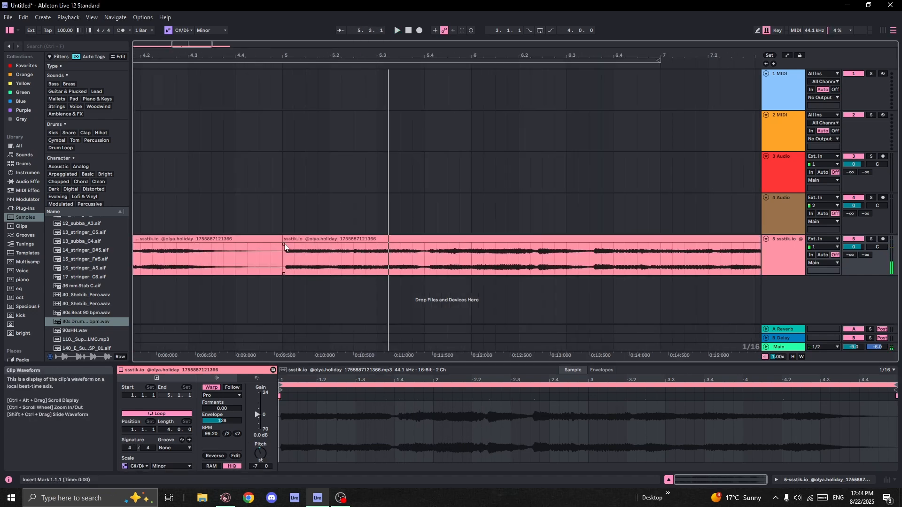
left_click_drag(289, 244, 308, 245)
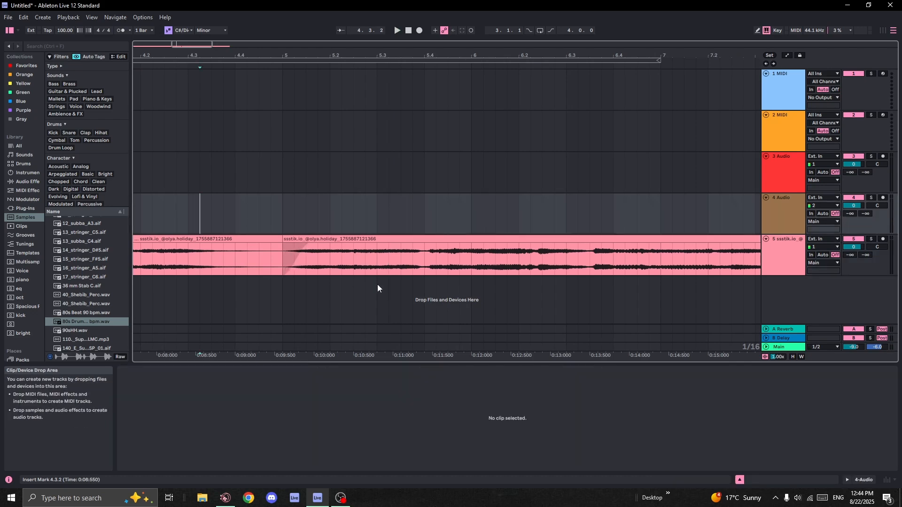
key("space")
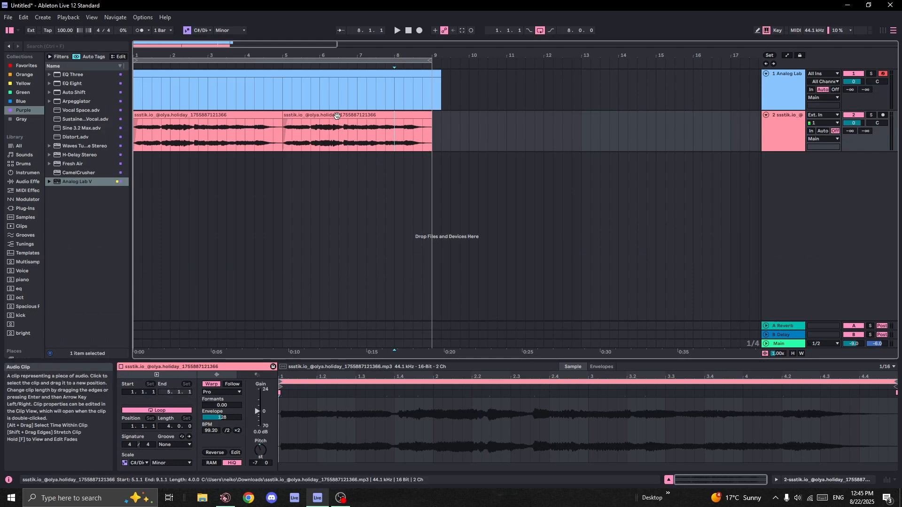
- Try to set the project's scale root to F#/Gb
left_click(207, 31)
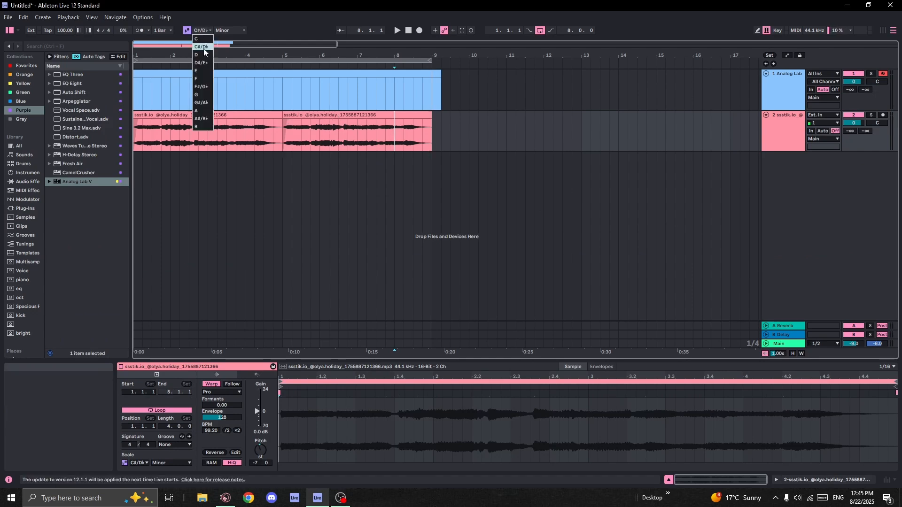
left_click(204, 89)
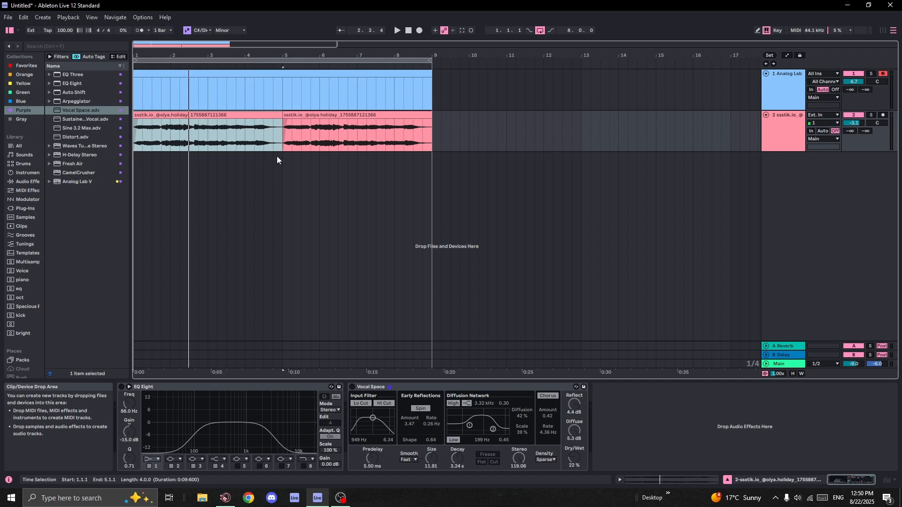
- Enable EQ Eight and Vocal Space on the vocal track and play the loop from bar 1
left_click(136, 355)
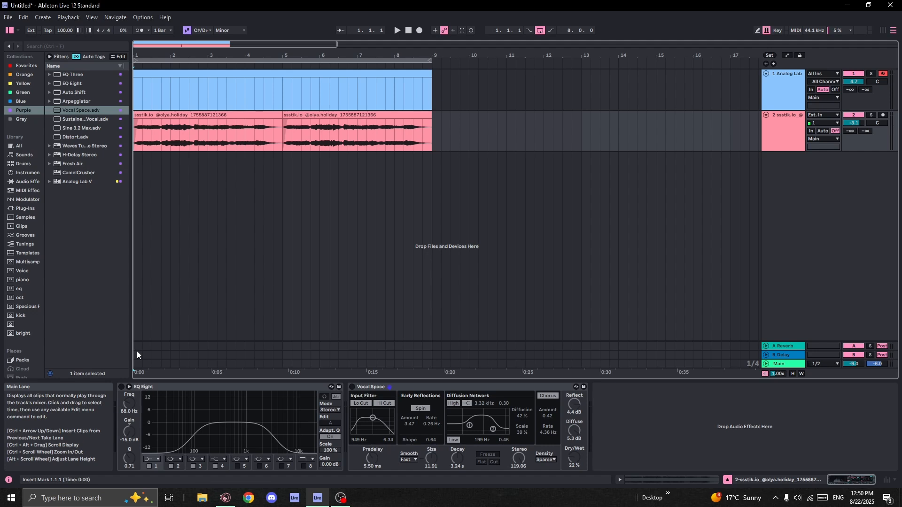
left_click(121, 387)
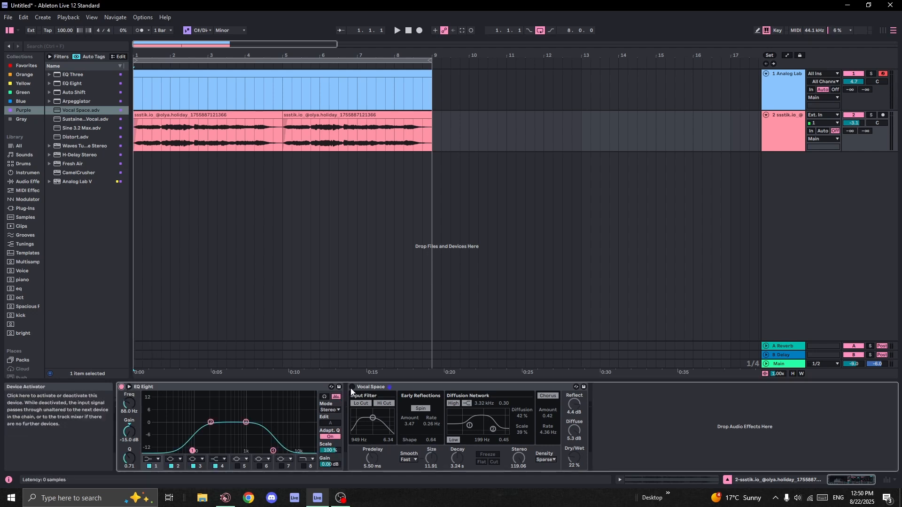
left_click(352, 387)
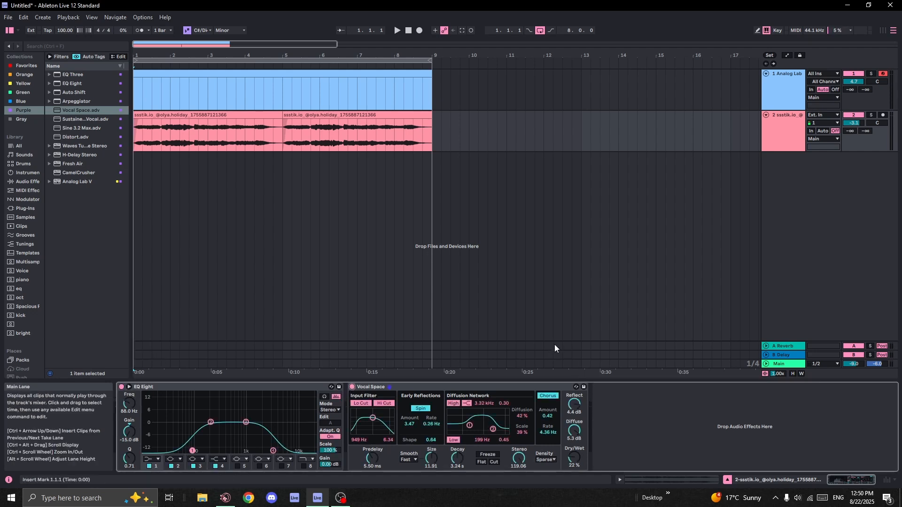
key("space")
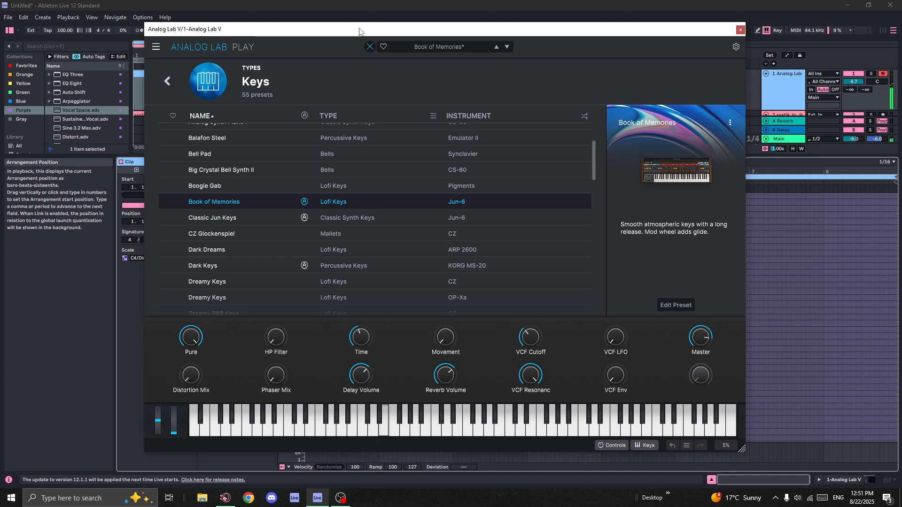
- Hide the Analog Lab V window and stretch the first vocal clip so it ends at bar 9
key("ctrl+alt+p")
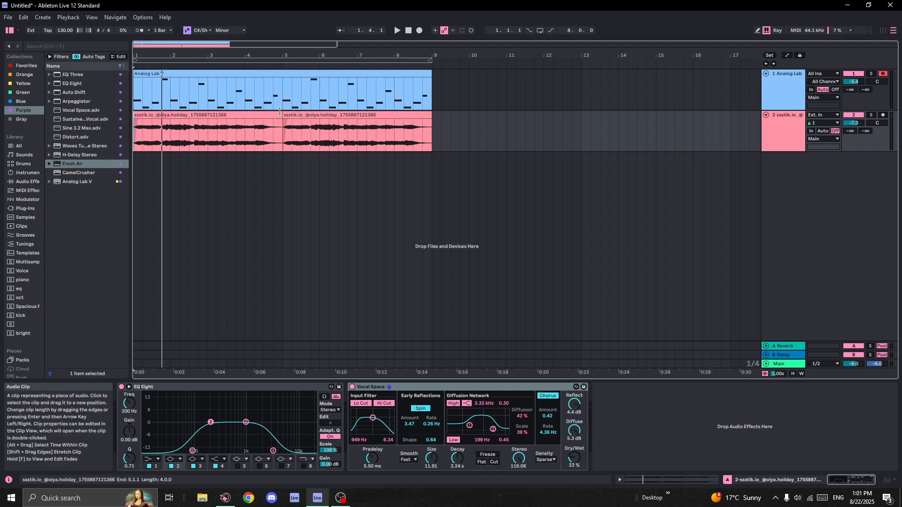
left_click_drag(277, 112, 429, 116)
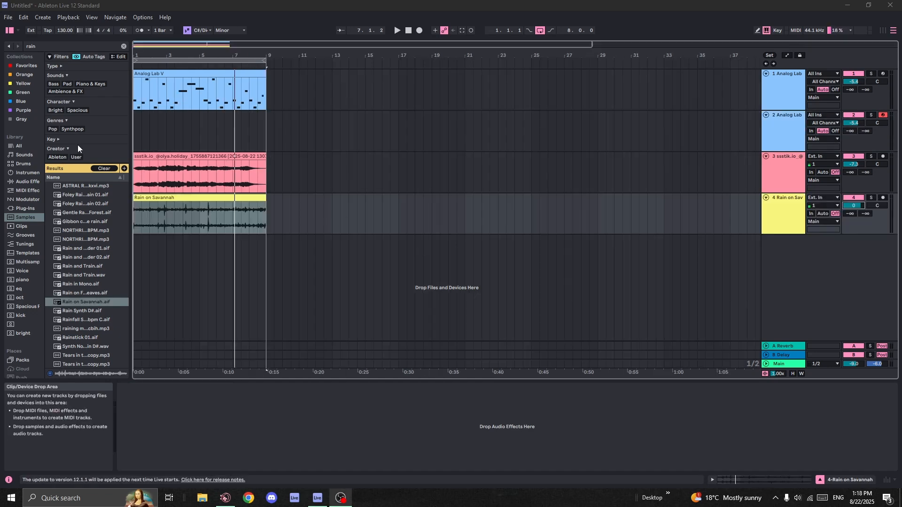
- Play the loop from bar 1 and lower the Rain on Savannah track's volume to -14.1 dB
left_click(135, 214)
key("space")
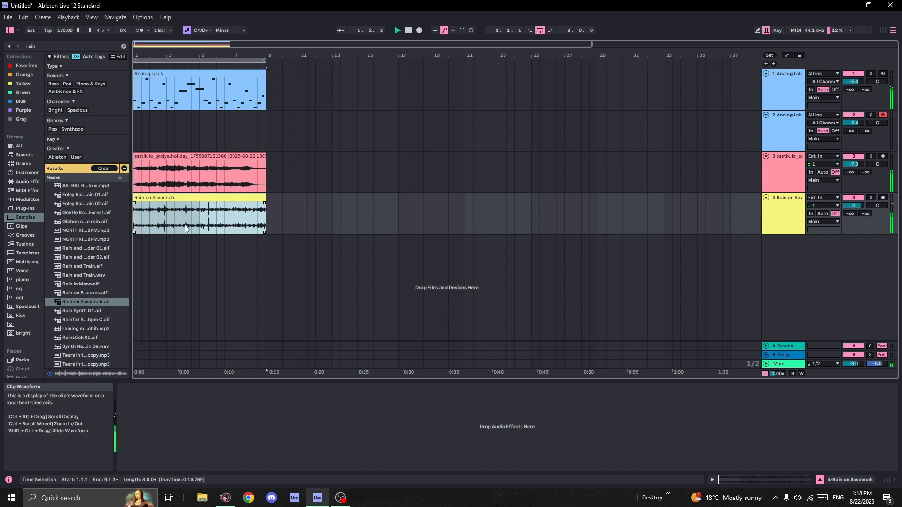
left_click_drag(853, 205, 854, 233)
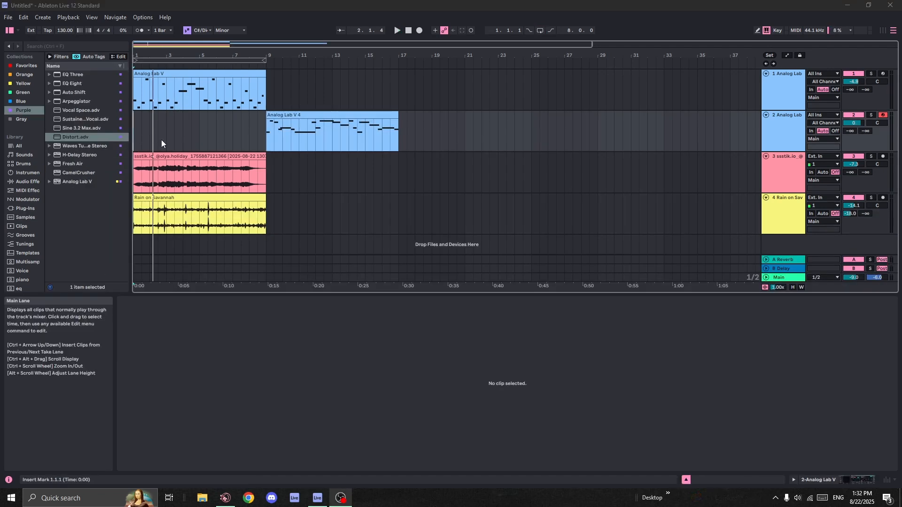
- Move the second Analog Lab track's MIDI clip from bar 9 to bar 1 and play it with the loop
left_click(264, 144)
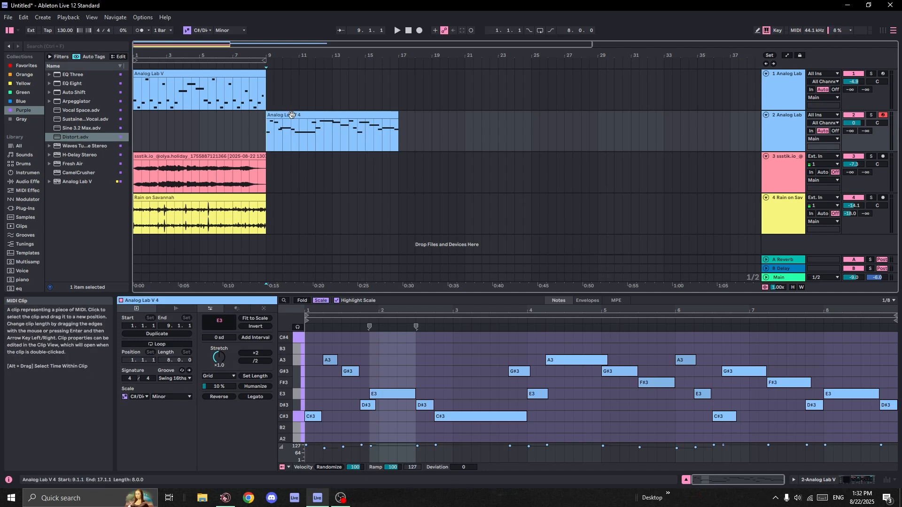
left_click_drag(270, 129, 138, 135)
left_click(136, 137)
key("space")
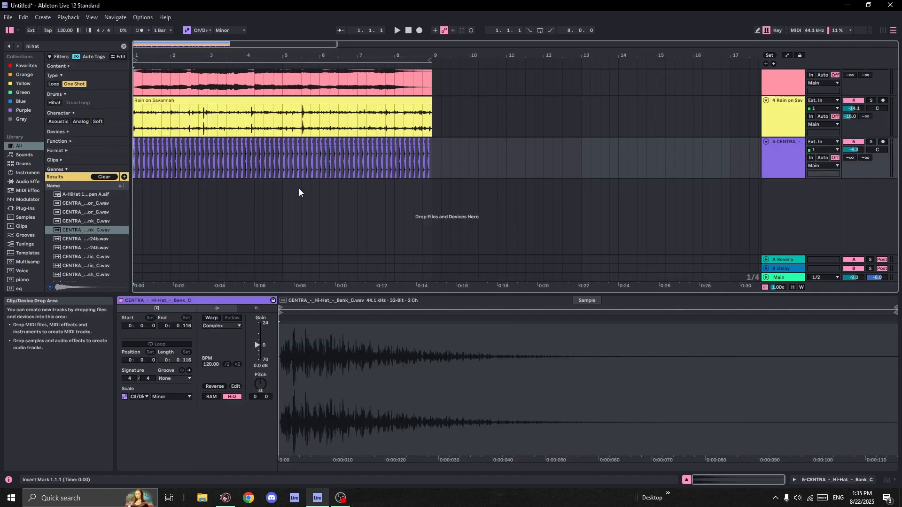
- Listen to the loop with the evenly repeated hi-hats and select part of the hi-hat track
scroll(299, 187, "up", 3)
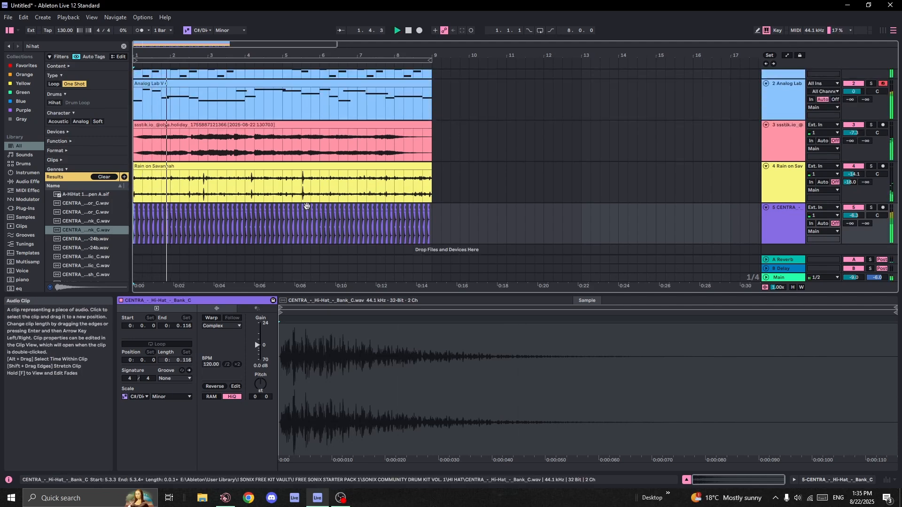
key("space")
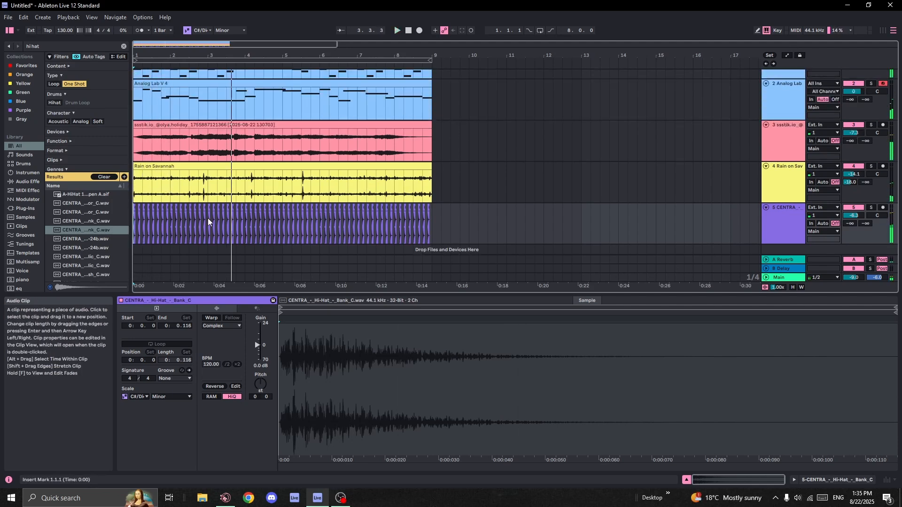
scroll(199, 217, "up", 2)
left_click_drag(173, 219, 282, 186)
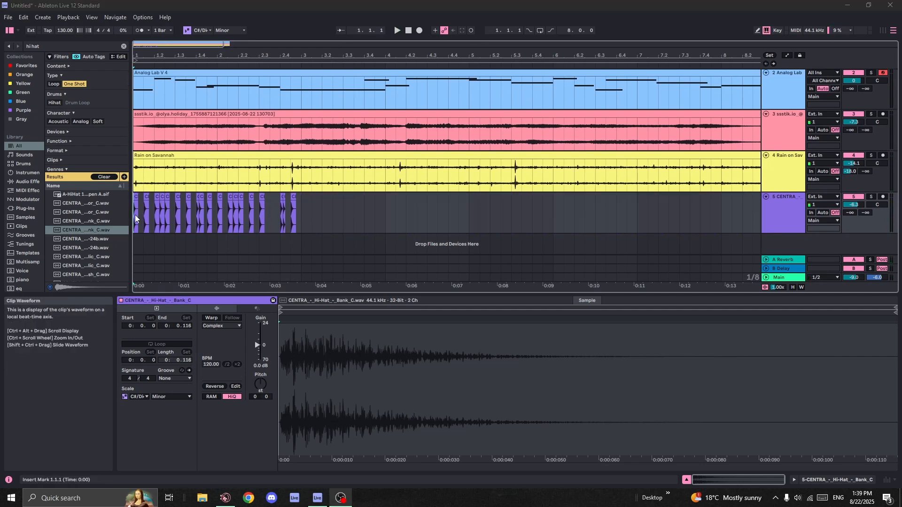
- Play the two-bar hi-hat pattern with the other tracks from bar 1
left_click_drag(302, 227, 135, 221)
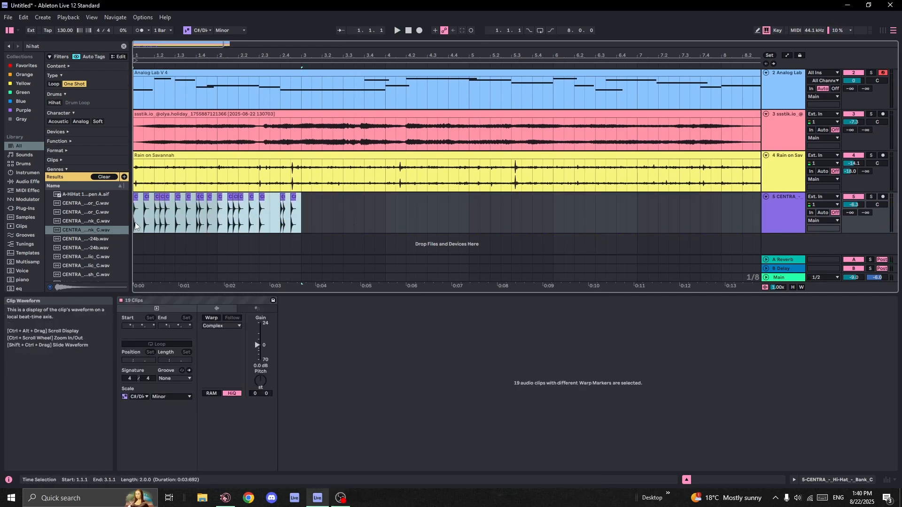
left_click(135, 222)
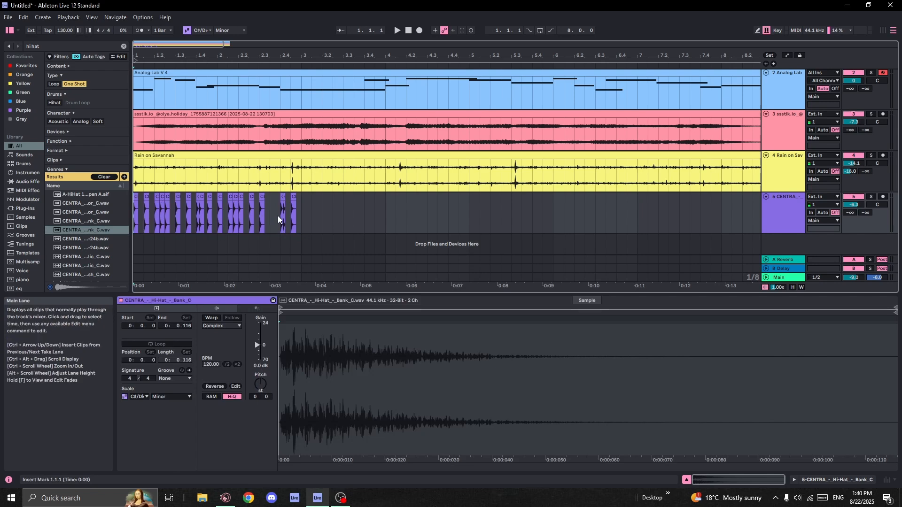
key("plus")
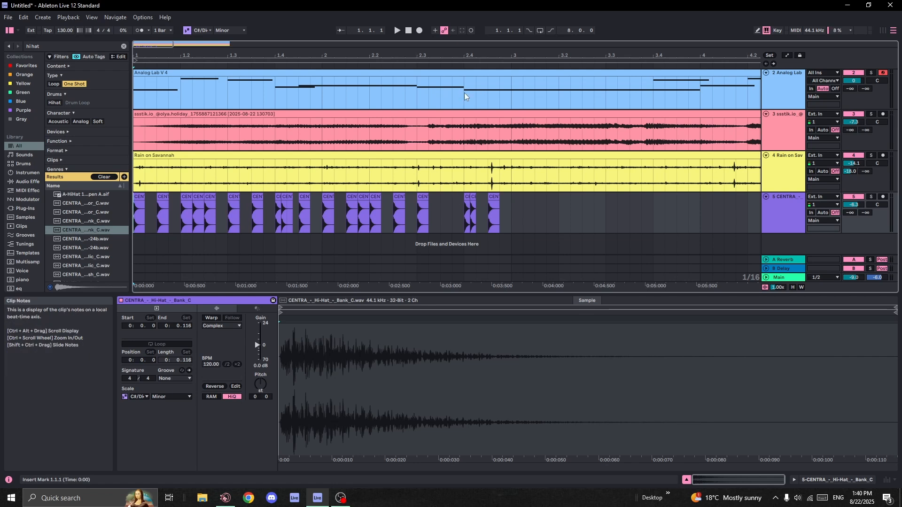
key("space")
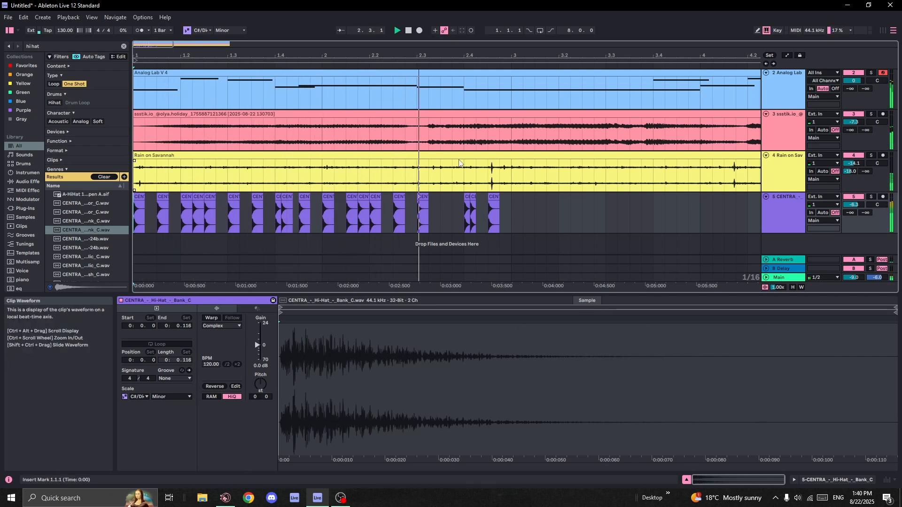
- Duplicate the two-bar hi-hat pattern three times to fill eight bars and return the insert marker to bar 1
scroll(446, 182, "down", 2)
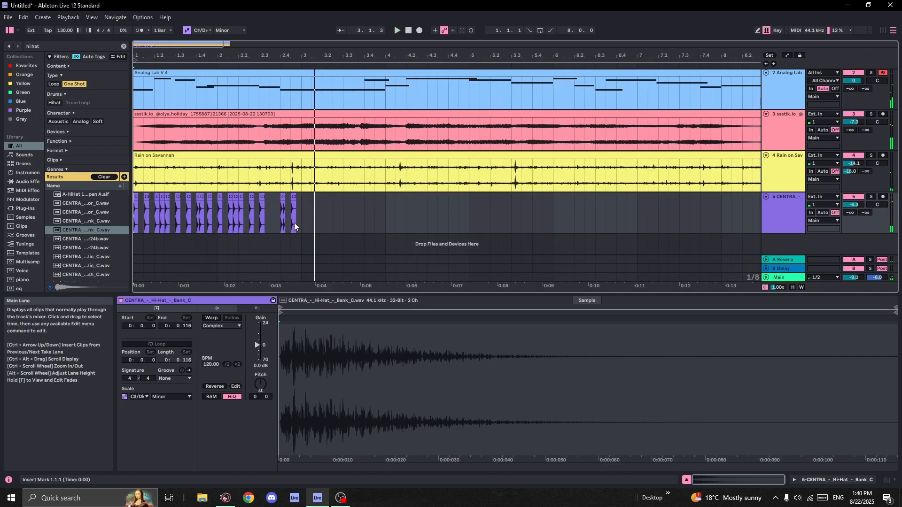
left_click_drag(302, 225, 111, 227)
scroll(251, 221, "down", 2)
key("ctrl+d")
key("ctrl+d")
key("ctrl+d")
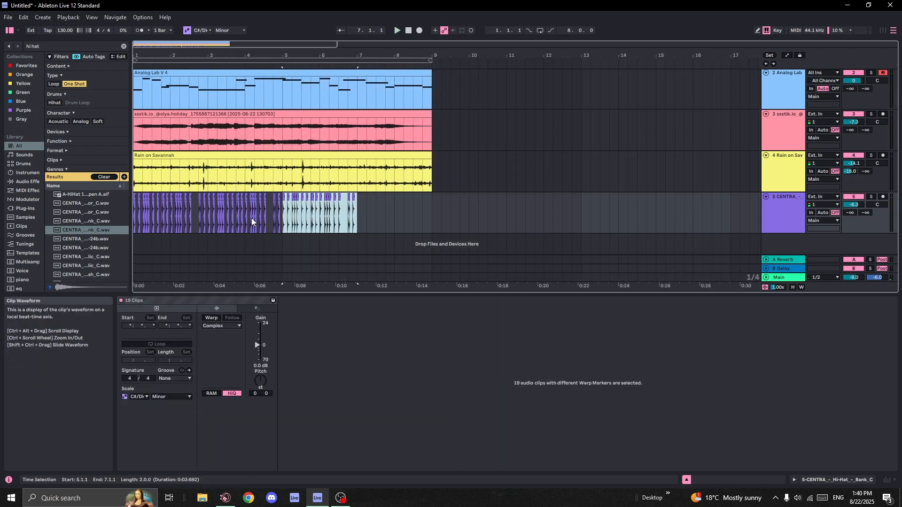
left_click(135, 229)
scroll(143, 222, "up", 3)
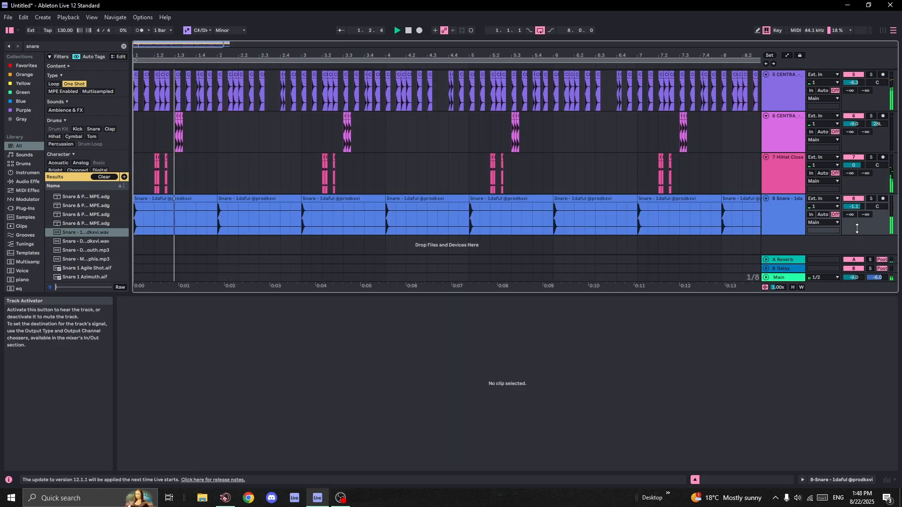
- Add the Vocal Space reverb preset to the snare track, setting its diffusion filters to 704 Hz and 8.15 kHz and Dry/Wet to 10%
left_click(23, 111)
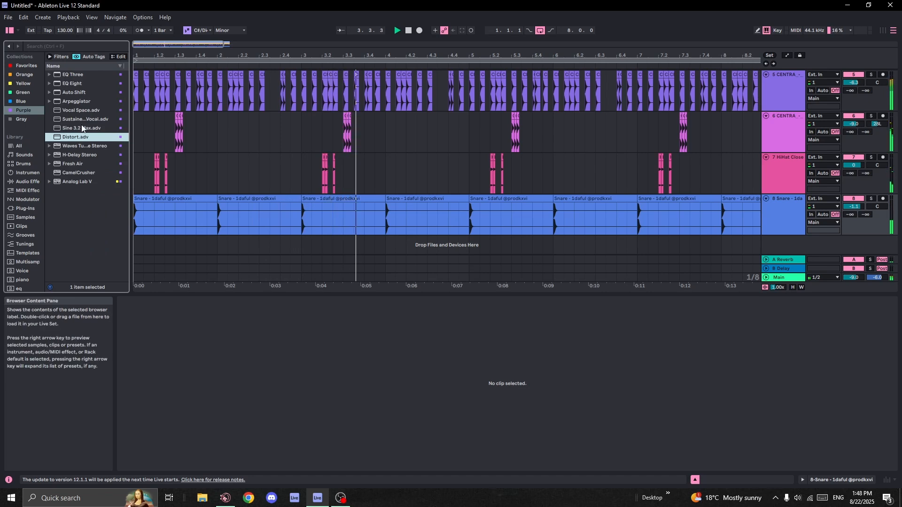
double_click(81, 111)
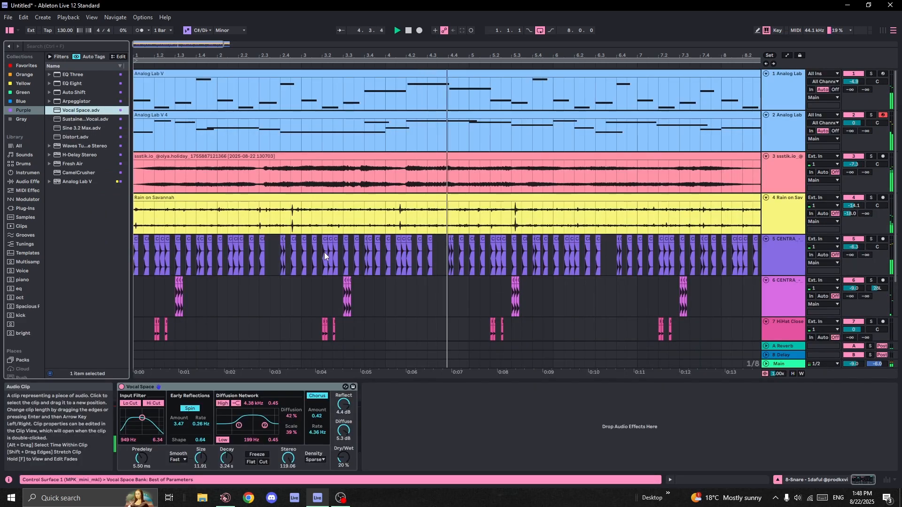
scroll(513, 285, "down", 3)
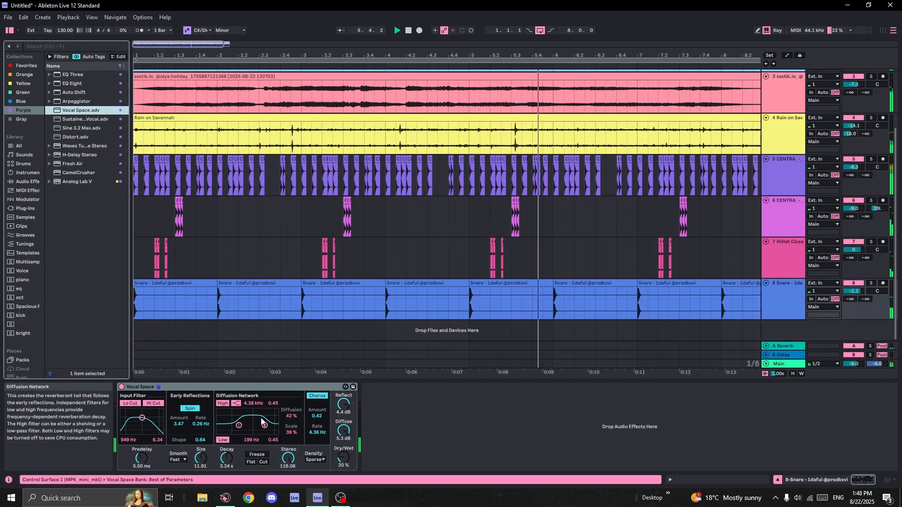
left_click_drag(265, 425, 264, 426)
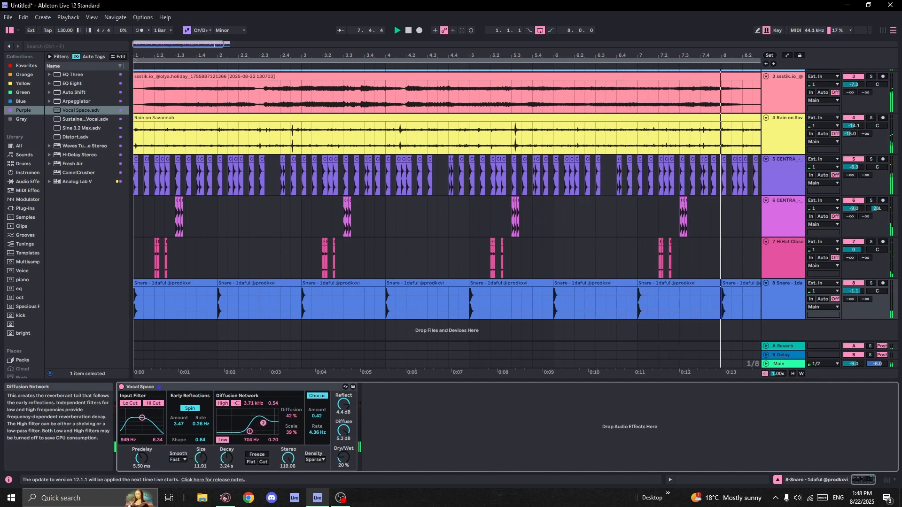
left_click_drag(264, 423, 271, 428)
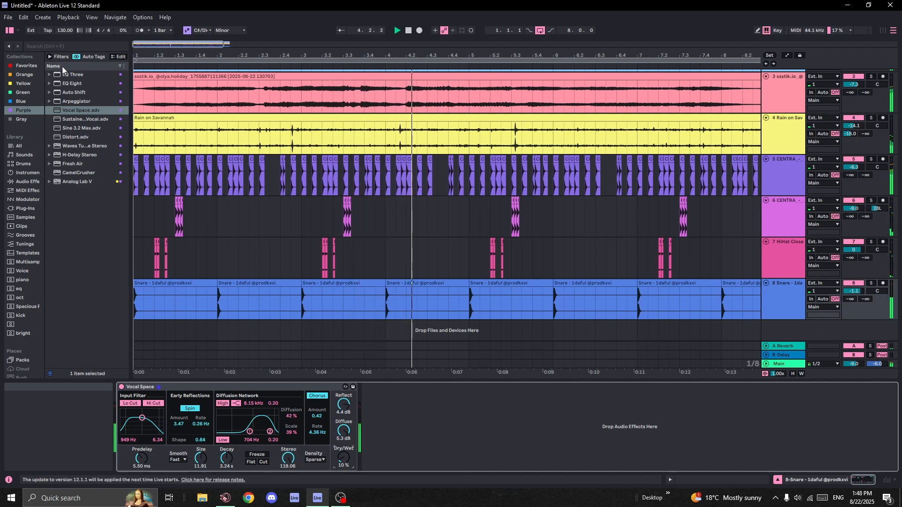
- Add EQ Eight to the snare track, with band 1 as a low cut at 77.4 Hz and band 4 at 3.44 kHz, -9.79 dB
left_click(78, 86)
double_click(78, 87)
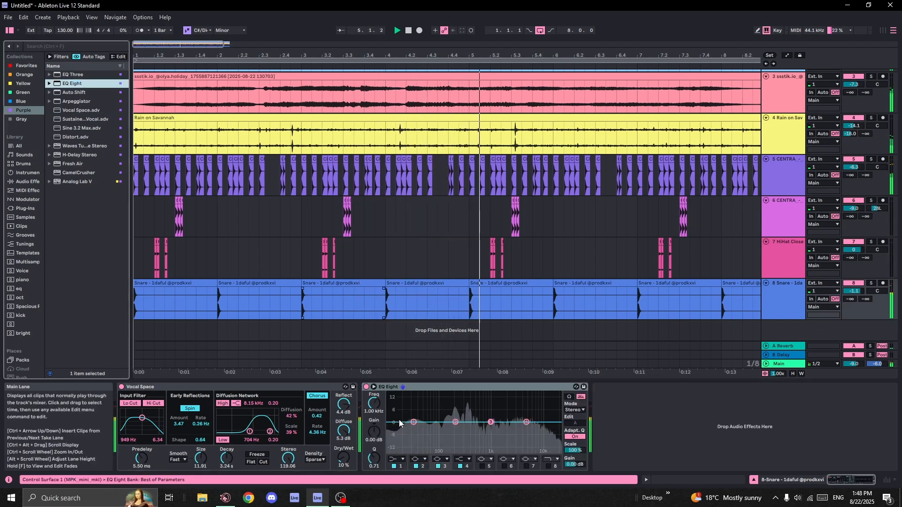
left_click(397, 459)
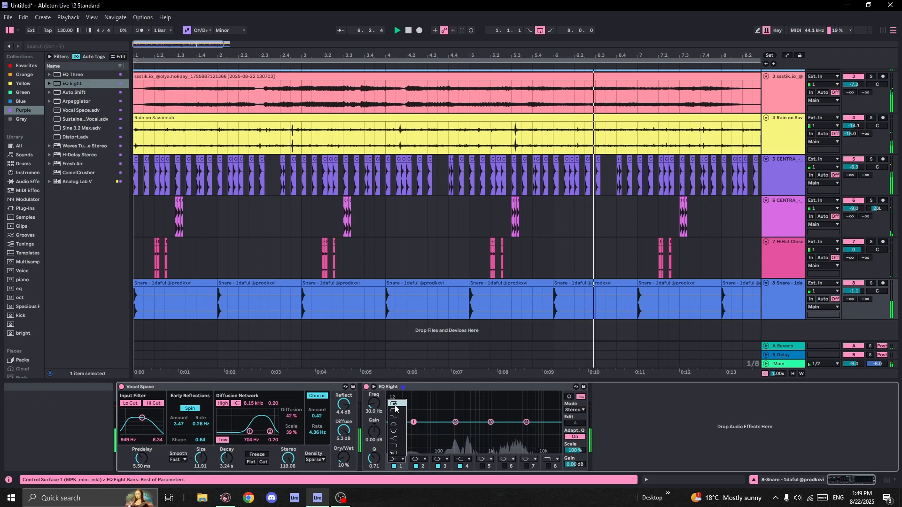
left_click(397, 404)
left_click_drag(414, 422, 434, 443)
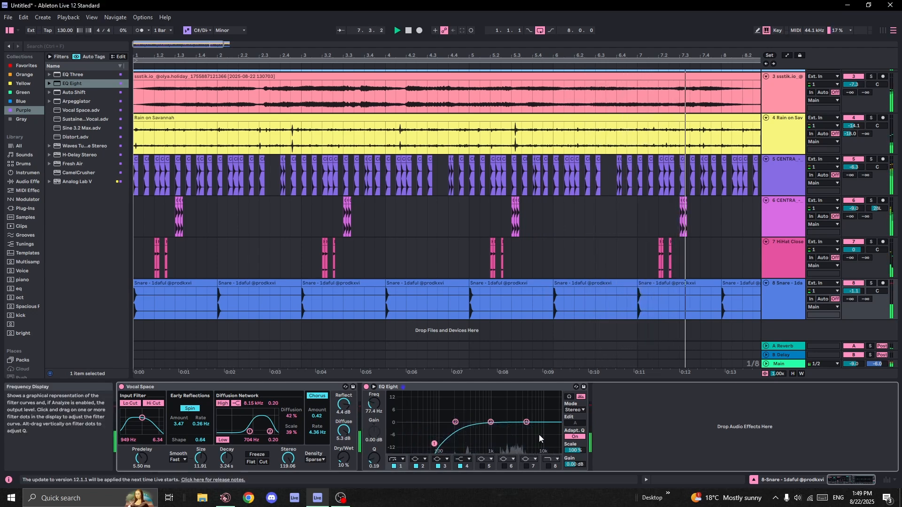
left_click_drag(526, 422, 518, 440)
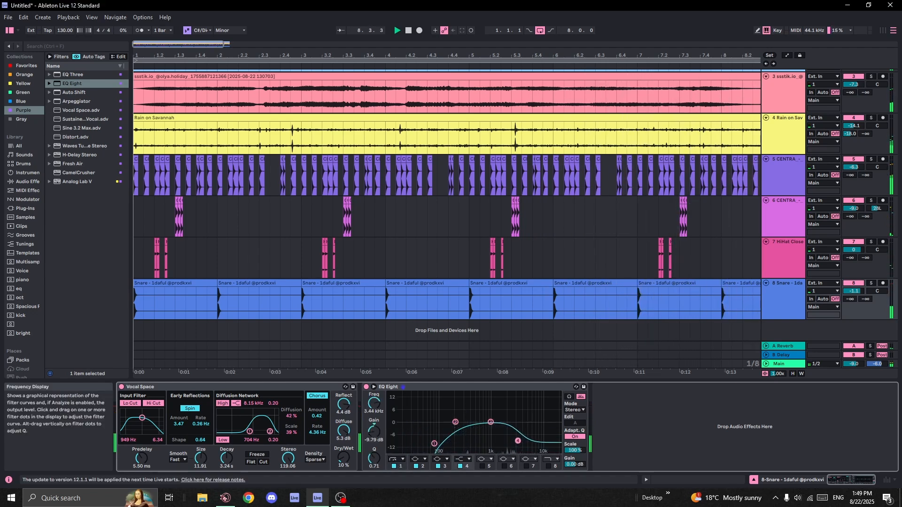
- Place the 808 Clamore C sample on a new track at bar 1 and duplicate the one-bar clip to fill eight bars
left_click_drag(87, 354, 139, 338)
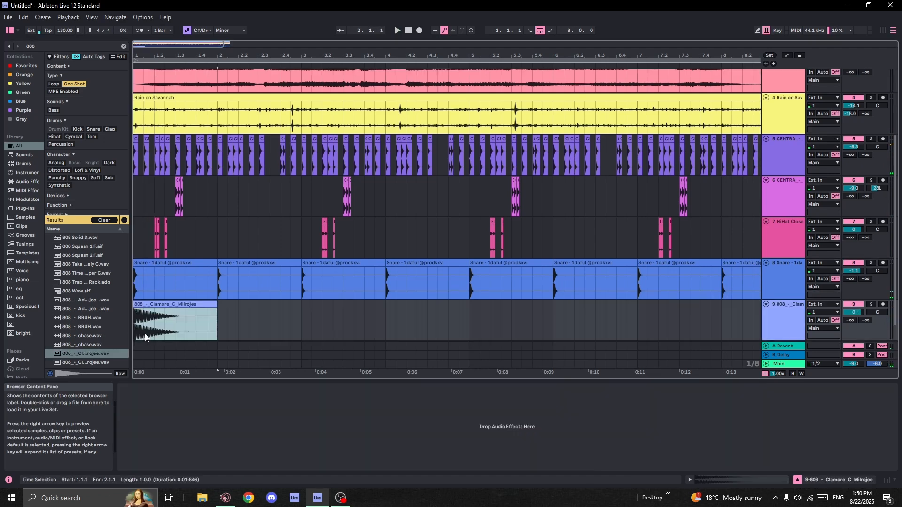
key("ctrl+d")
scroll(205, 305, "down", 3)
key("ctrl+d")
key("ctrl+d")
key("ctrl+d")
key("ctrl+d")
key("ctrl+d")
key("ctrl+d")
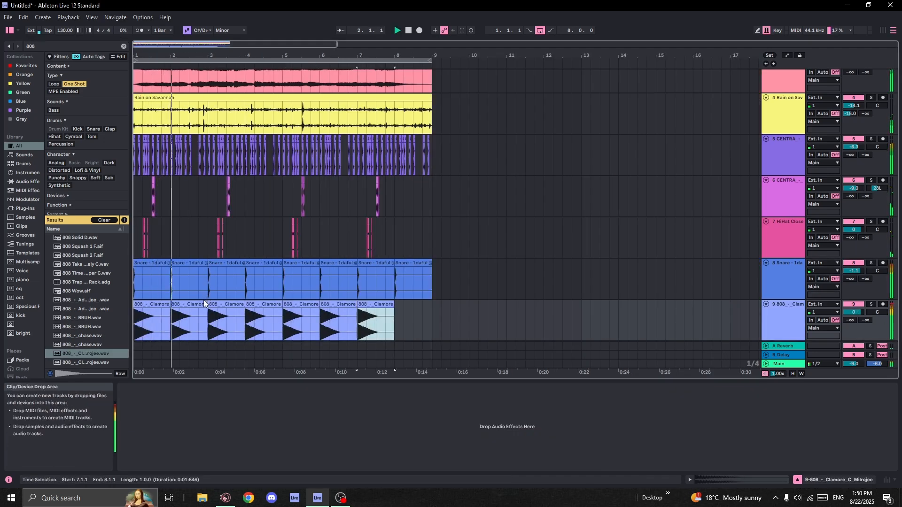
- Shape the 808 track's EQ Eight with band 1 at 495 Hz, 4.59 dB and a strong high-frequency reduction on band 4
scroll(184, 305, "up", 3)
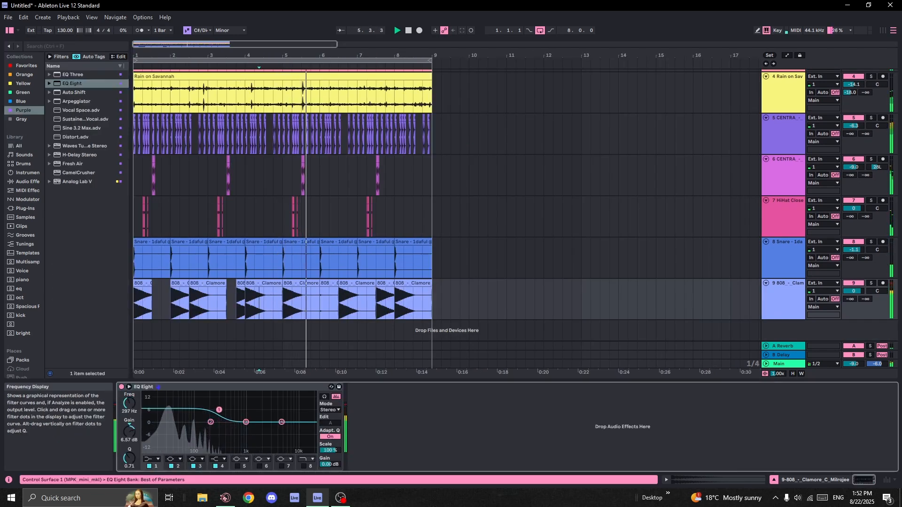
left_click_drag(282, 422, 241, 451)
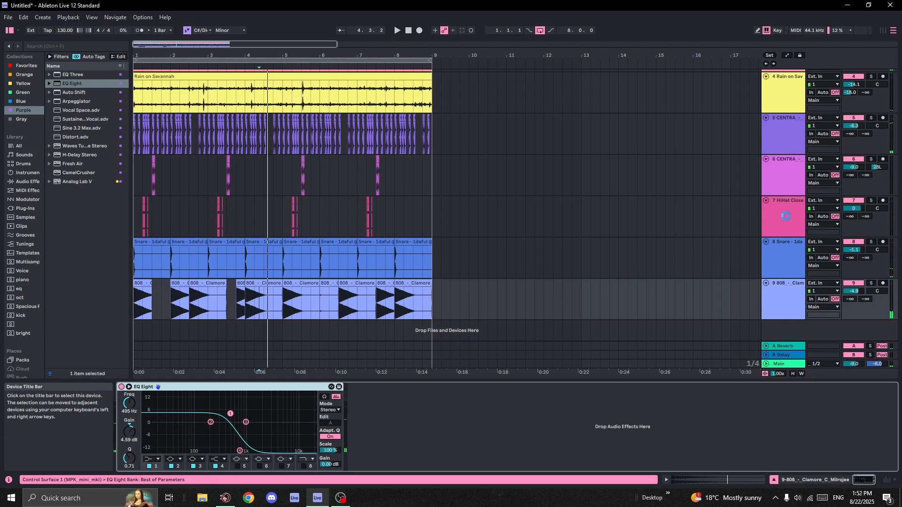
- Make band 1 of the closed hi-hat track's EQ Eight a low cut at 114 Hz and copy the EQ to hi-hat track 6
left_click(785, 216)
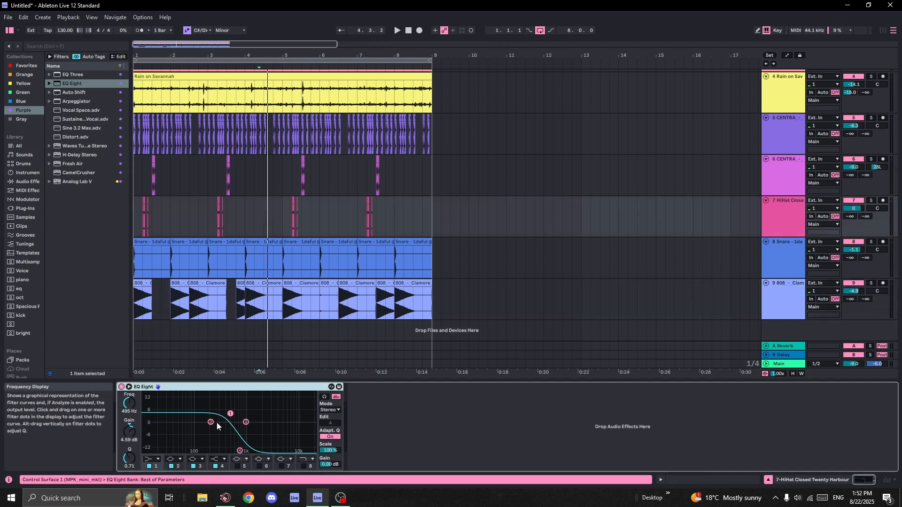
left_click_drag(230, 414, 195, 449)
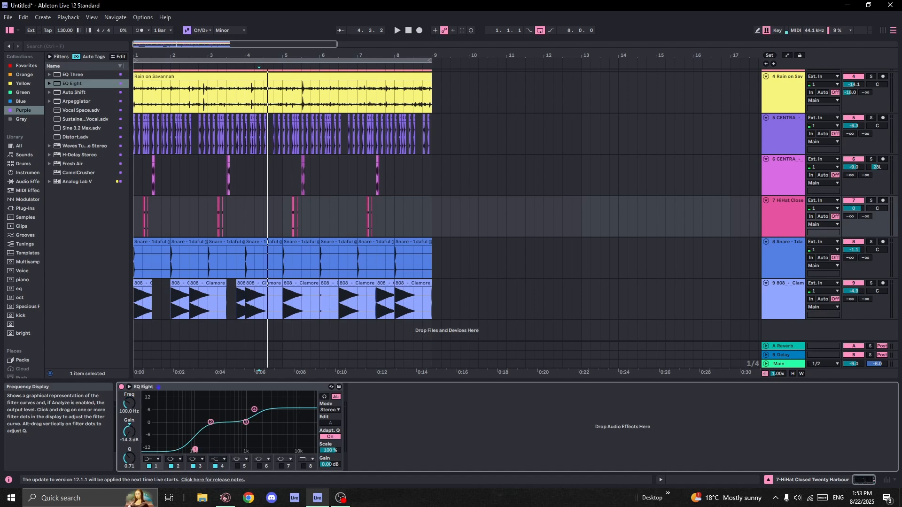
left_click(151, 460)
left_click(151, 403)
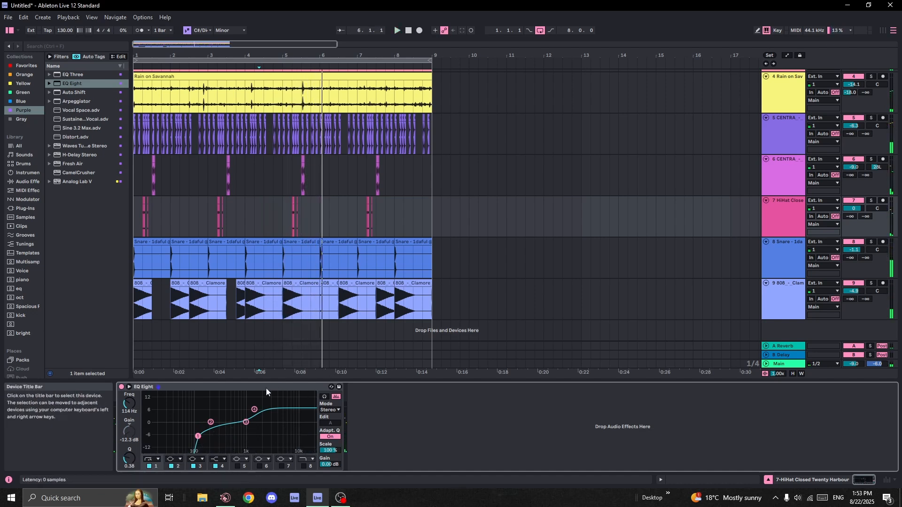
left_click_drag(265, 388, 319, 182)
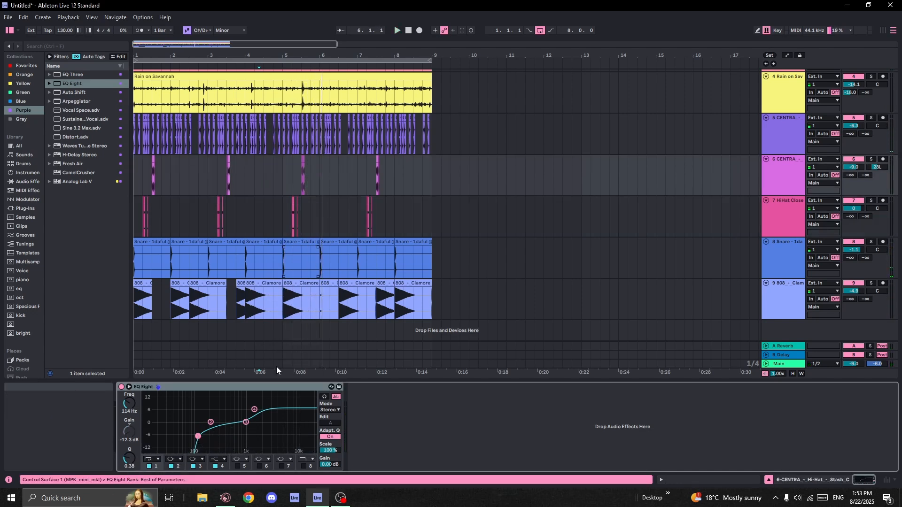
left_click(279, 388)
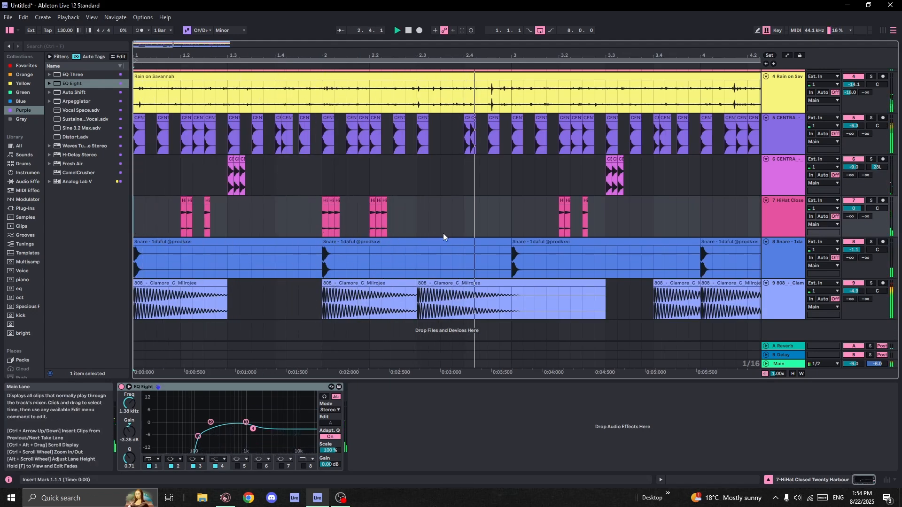
- Duplicate the first two bars of the closed hi-hat track three times to fill eight bars
scroll(436, 222, "down", 3)
left_click_drag(300, 230, 114, 235)
key("ctrl+d")
key("ctrl+d")
key("ctrl+d")
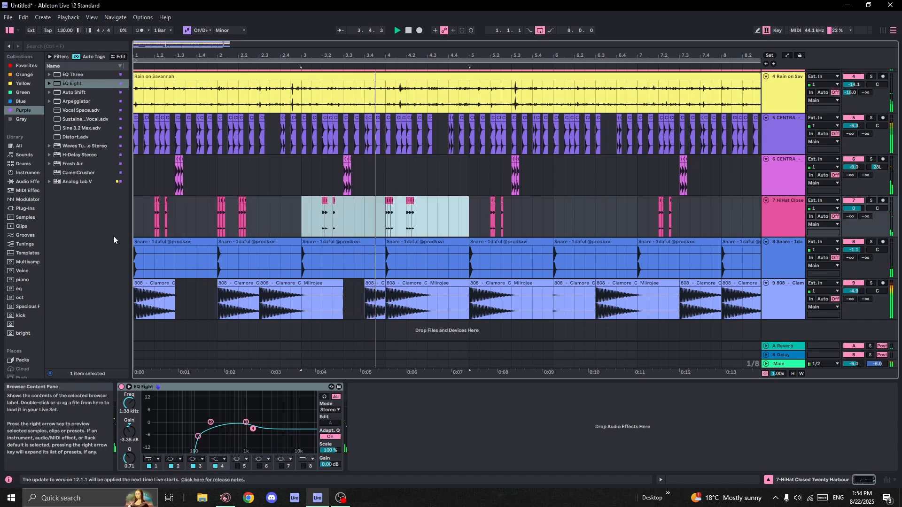
scroll(252, 249, "down", 3)
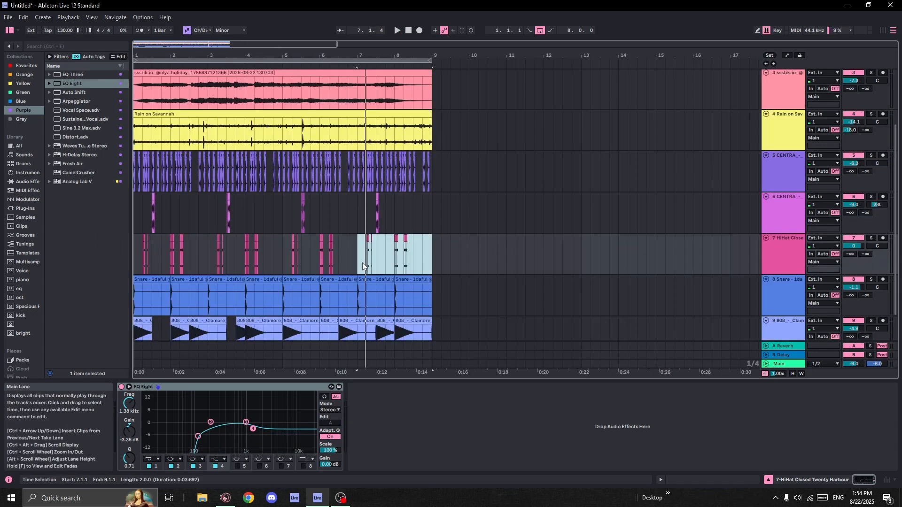
- Turn off the arrangement loop and move all clips except the vocal from bar 1 to bar 9
scroll(362, 263, "up", 5)
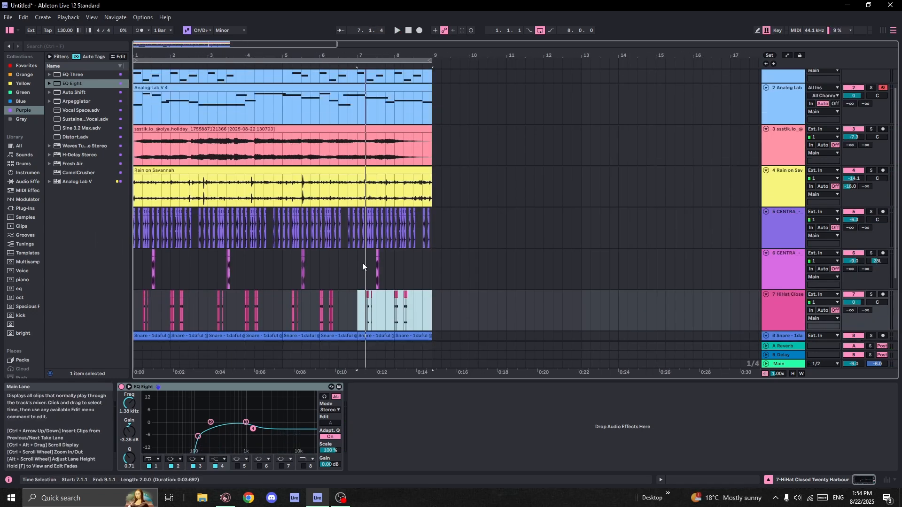
scroll(361, 230, "down", 3)
left_click(541, 30)
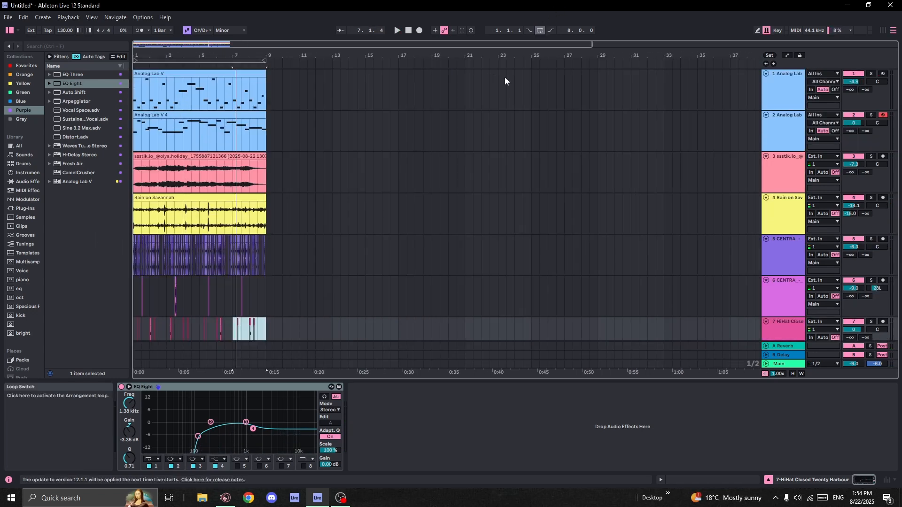
left_click_drag(267, 331, 296, 199)
left_click(264, 144)
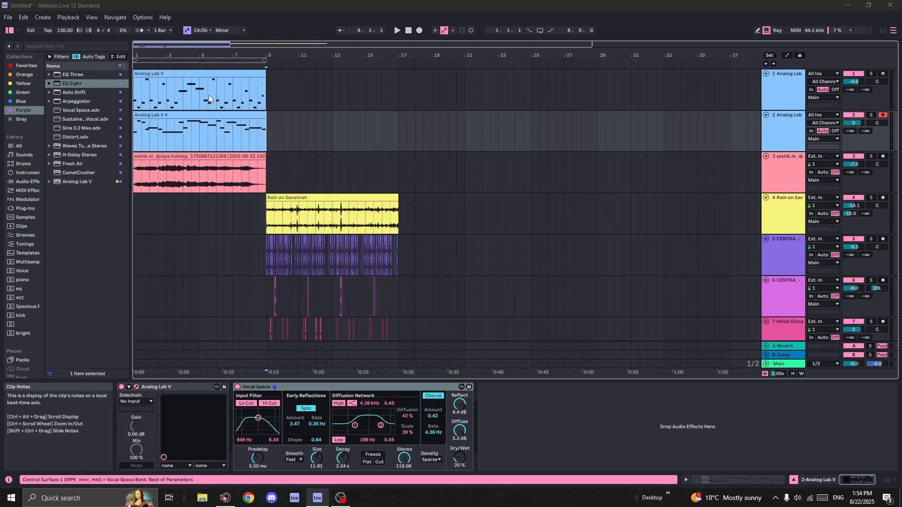
left_click_drag(267, 143, 304, 86)
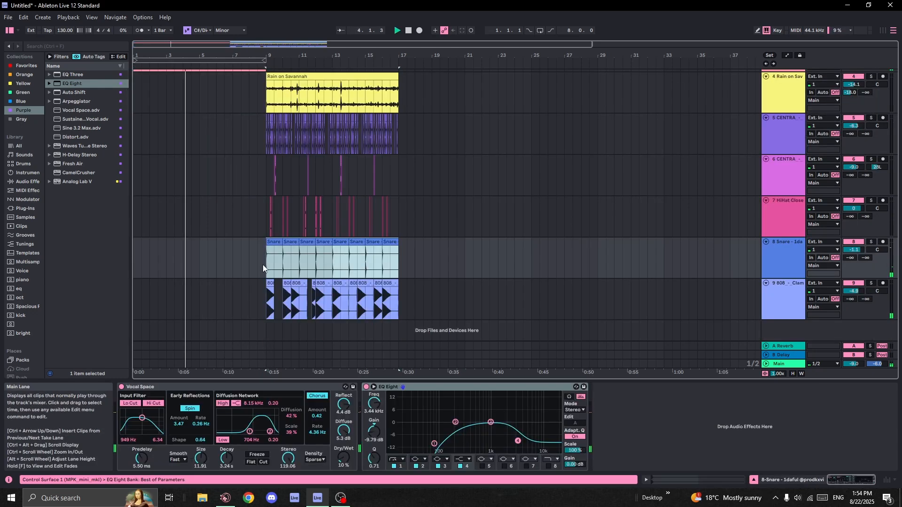
- Copy the eight-bar snare pattern and the hi-hat patterns of tracks 6 and 7 from bar 9 to bar 1
left_click(138, 259)
key("ctrl+v")
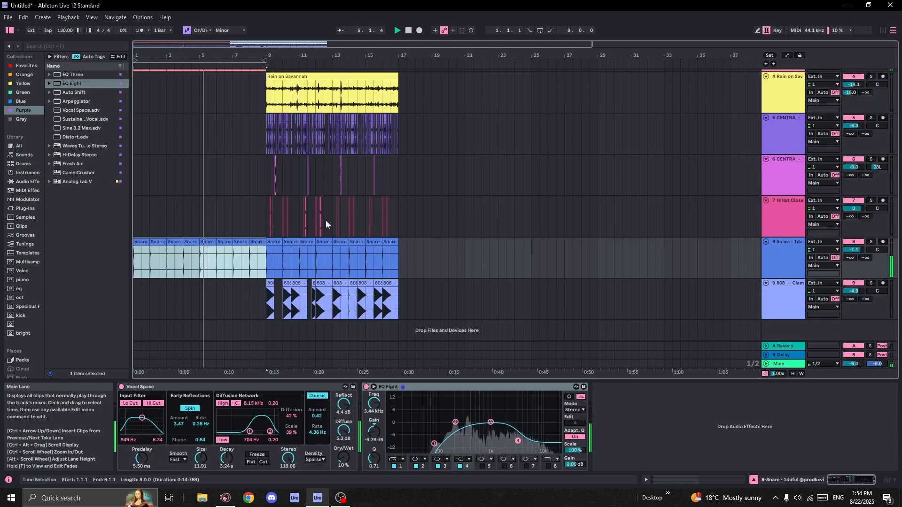
left_click_drag(392, 224, 263, 187)
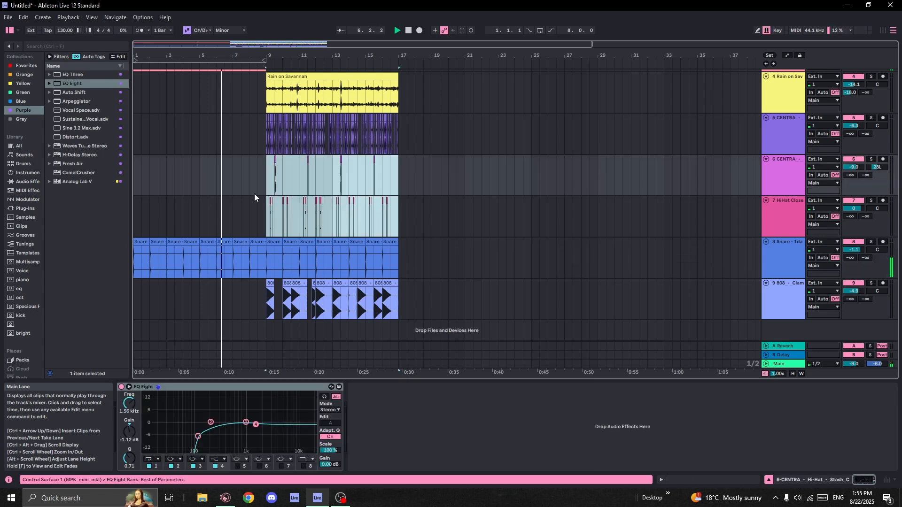
key("ctrl+c")
left_click(134, 188)
key("ctrl+v")
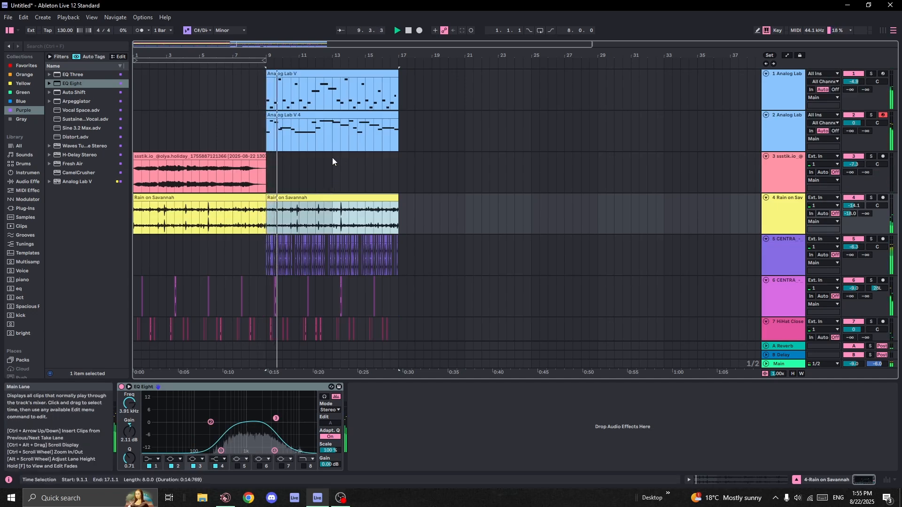
- Move the second Analog Lab clip from bar 9 to bar 17 and duplicate the other tracks' clips to fill the arrangement up to bar 25
left_click_drag(311, 121, 443, 121)
scroll(393, 214, "down", 4)
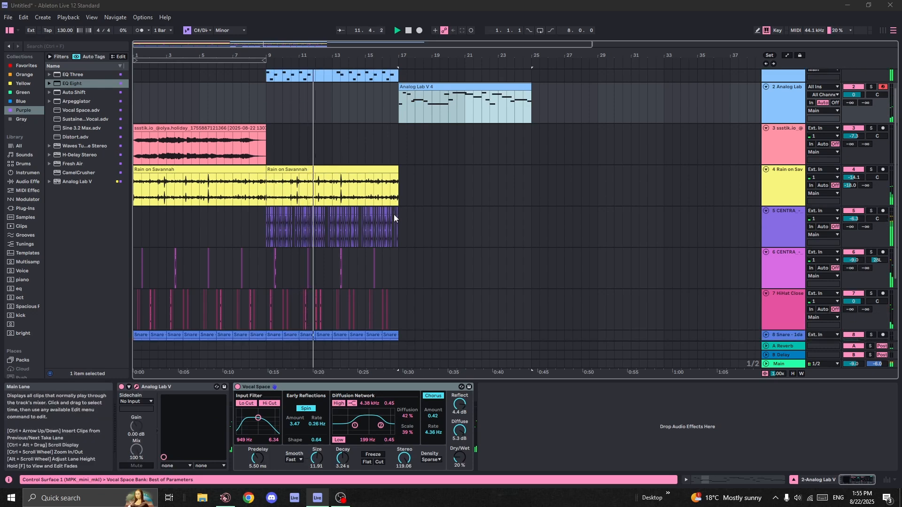
left_click_drag(399, 329, 267, 126)
key("ctrl+d")
scroll(263, 136, "up", 1)
left_click(243, 99)
key("ctrl+d")
key("ctrl+d")
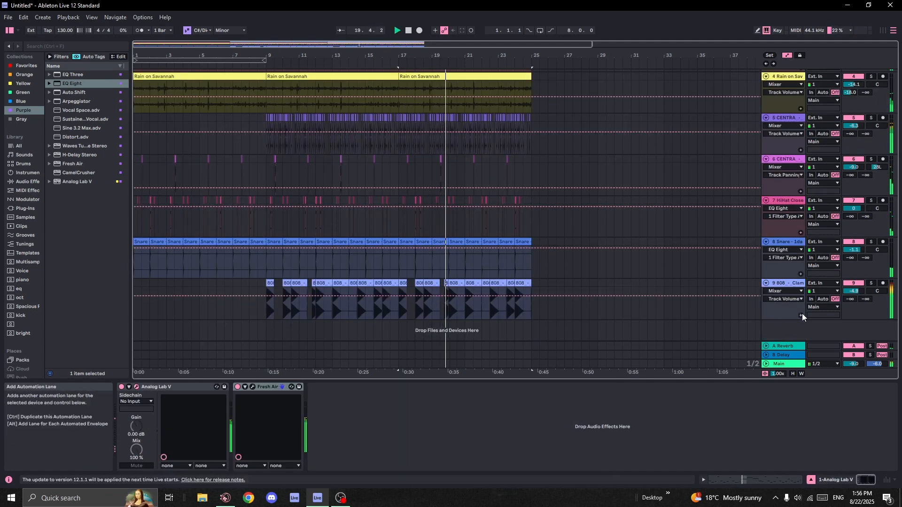
- Add a Track Volume automation lane to the 808 track and raise its level to about -4 dB from bar 17
left_click(801, 315)
scroll(413, 312, "up", 3)
scroll(403, 317, "down", 1)
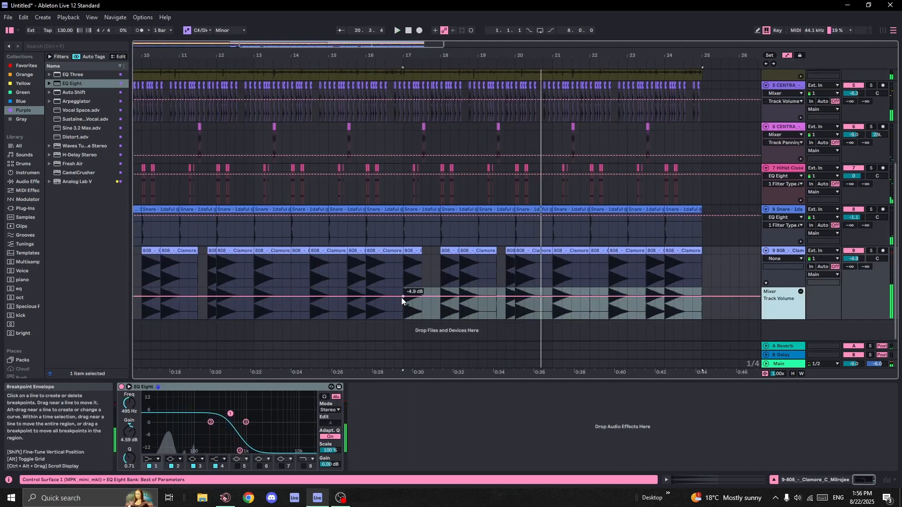
left_click_drag(403, 296, 408, 294)
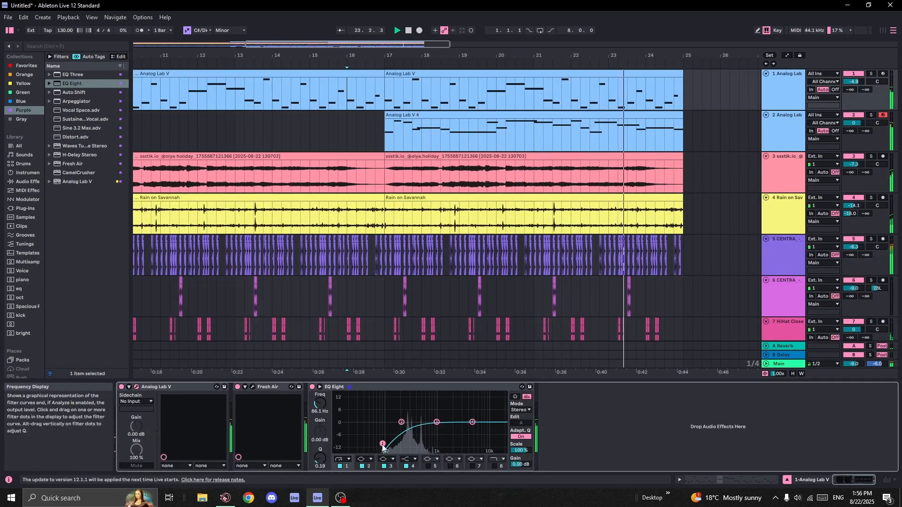
- Show the arrangement's automation and give the vocal sample track its own Track Volume lane
left_click(784, 122)
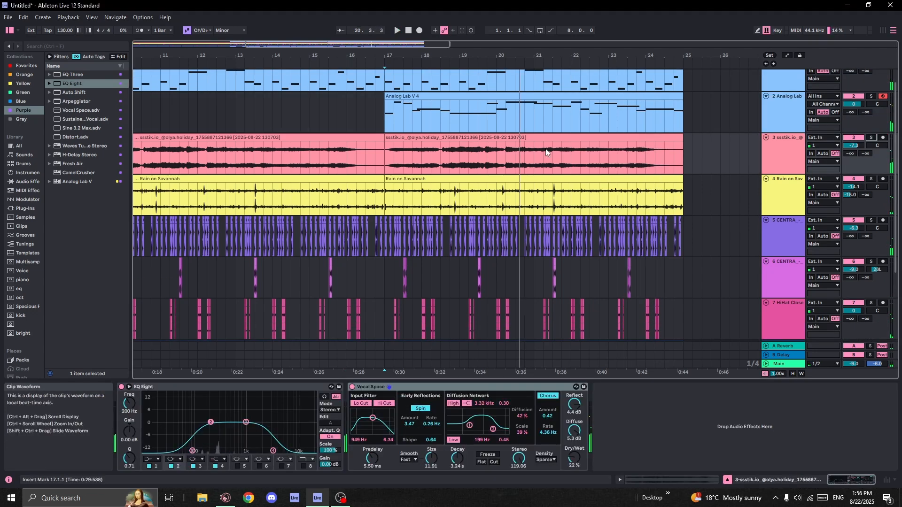
left_click(787, 56)
scroll(400, 144, "down", 3)
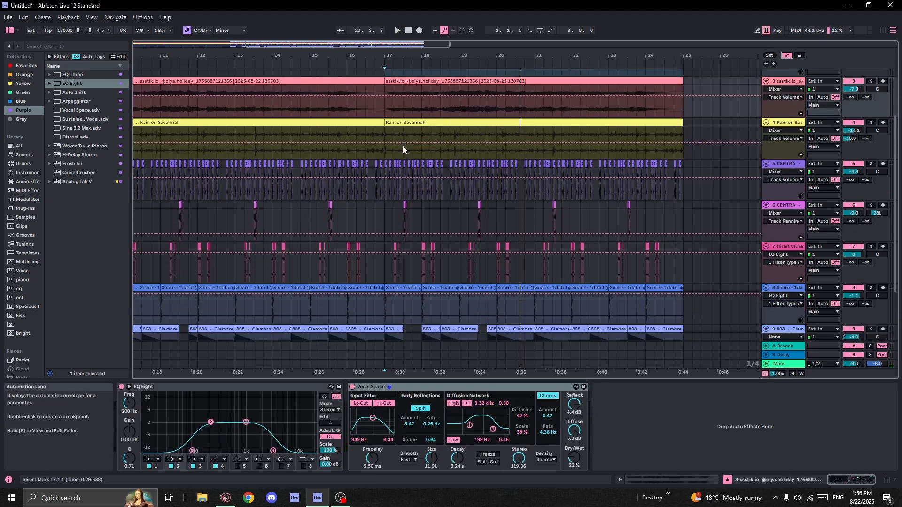
scroll(765, 123, "up", 1)
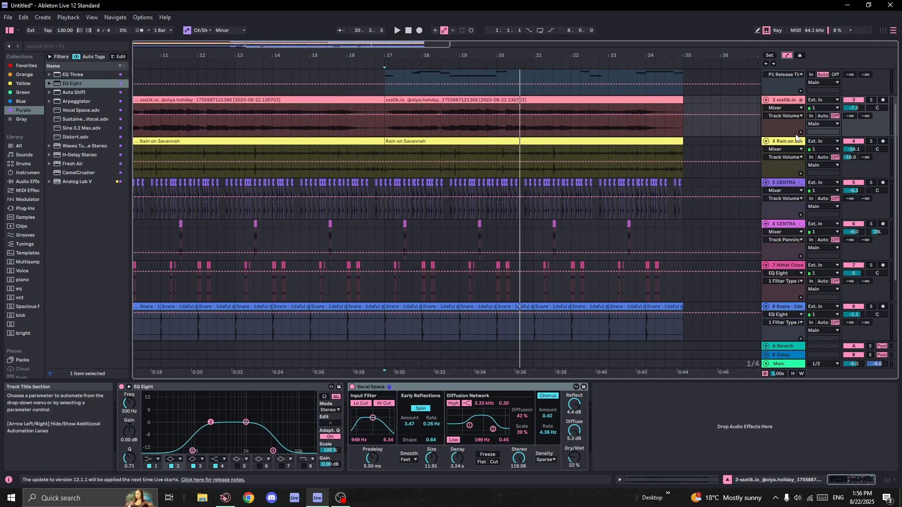
left_click(801, 132)
scroll(376, 158, "down", 4)
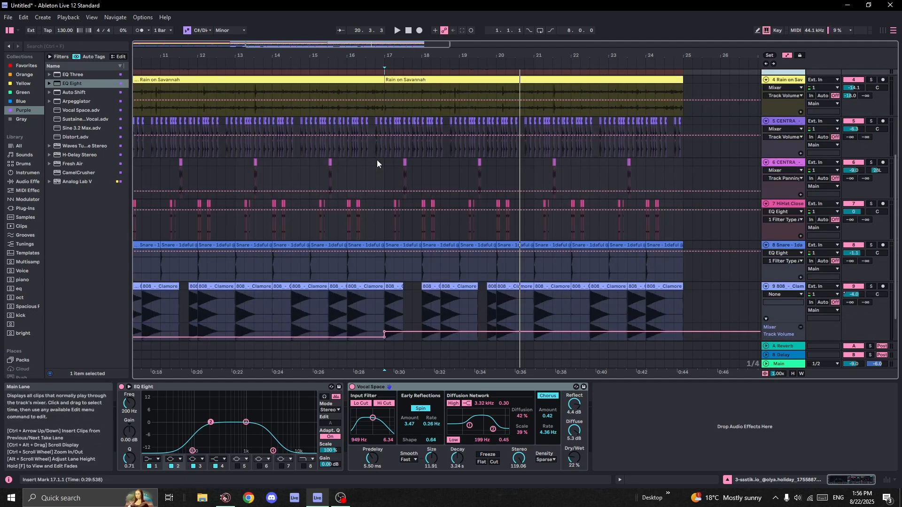
- Shape the vocal track's volume automation into sawtooth dips that ramp back up between bars 17 and 25
scroll(376, 157, "up", 2)
scroll(376, 157, "up", 1)
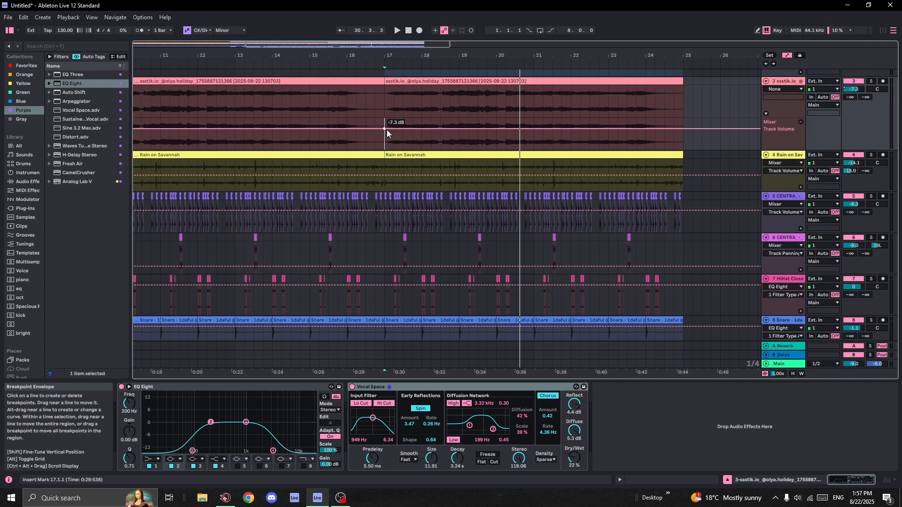
left_click_drag(387, 129, 387, 141)
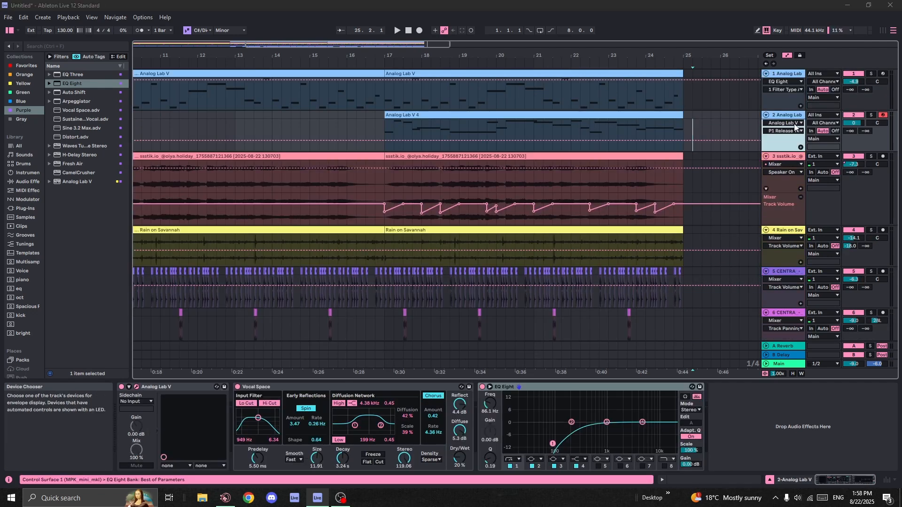
- Add a Track Volume lane to the second Analog Lab track with sawtooth dips of about -10.2 dB from bar 17 to bar 25
left_click(784, 123)
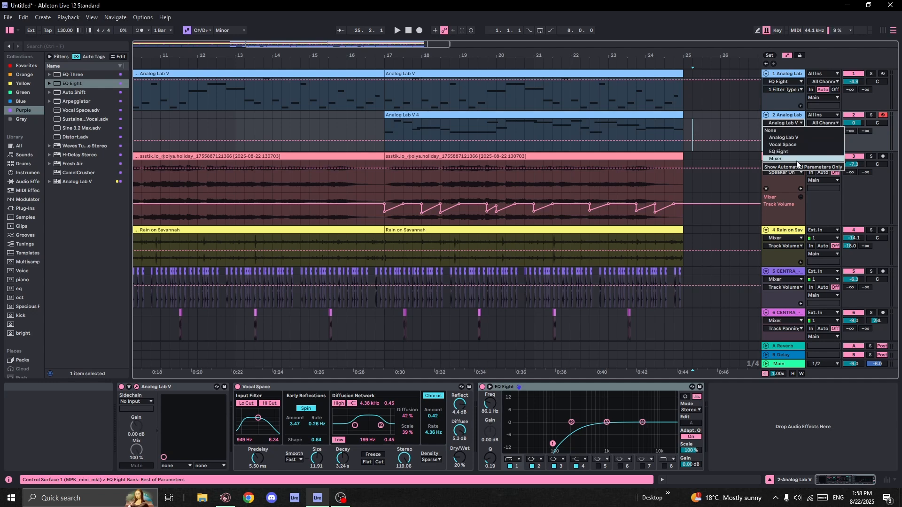
left_click(796, 160)
key("space")
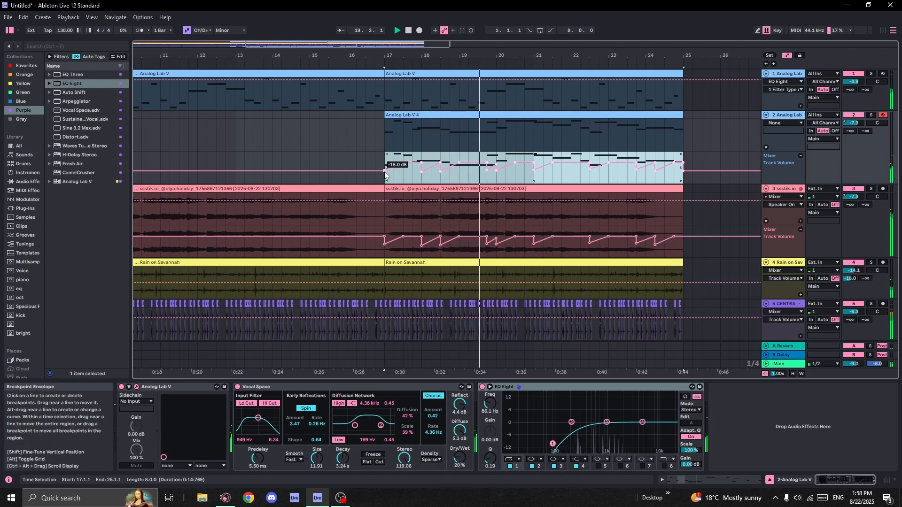
left_click_drag(380, 170, 661, 164)
key("space")
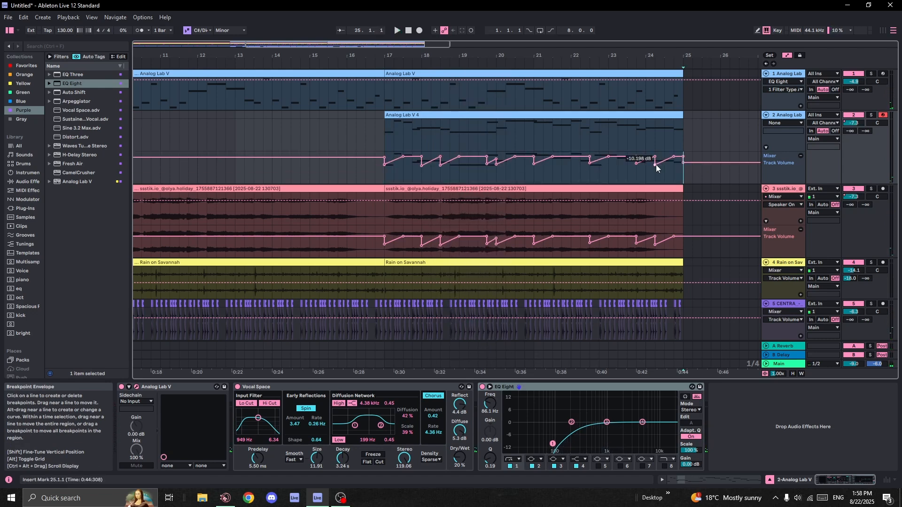
left_click(590, 164)
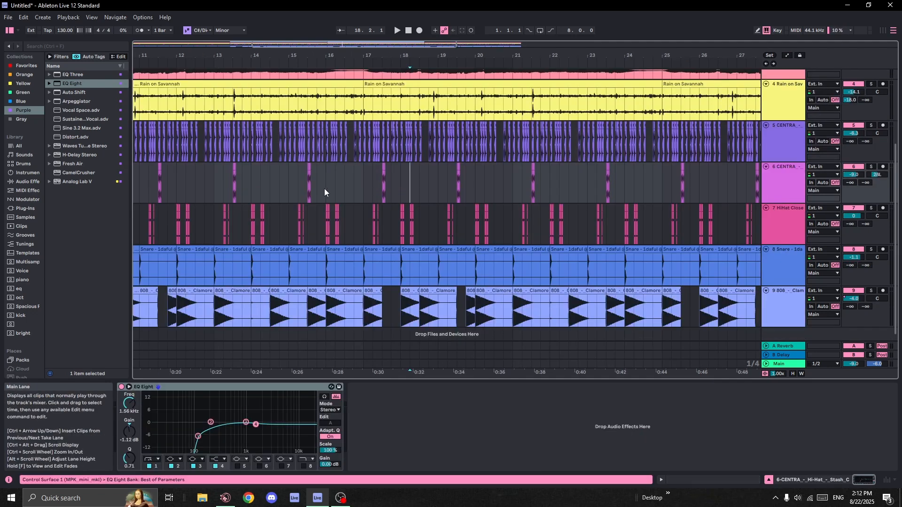
- Play the arrangement from bar 9 to check the closed hi-hat pattern on track 7 against the other drums
scroll(324, 188, "down", 3)
scroll(259, 213, "up", 4)
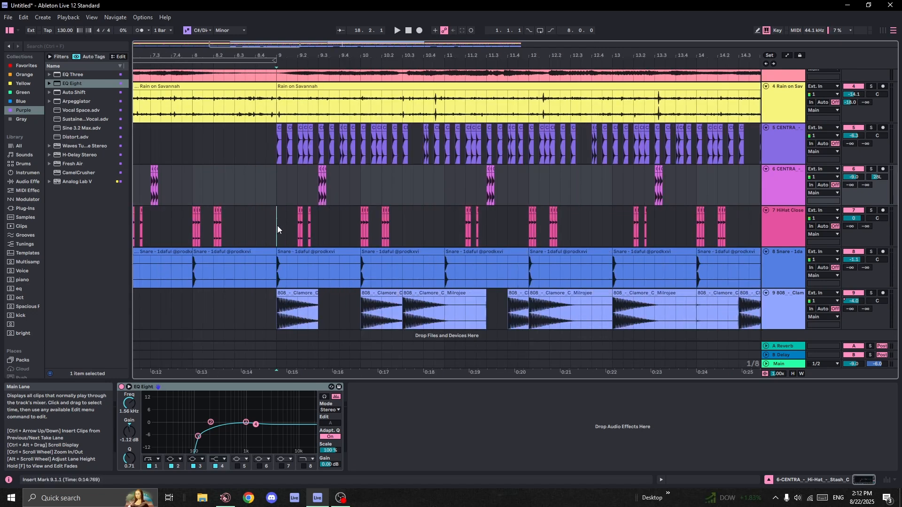
key("space")
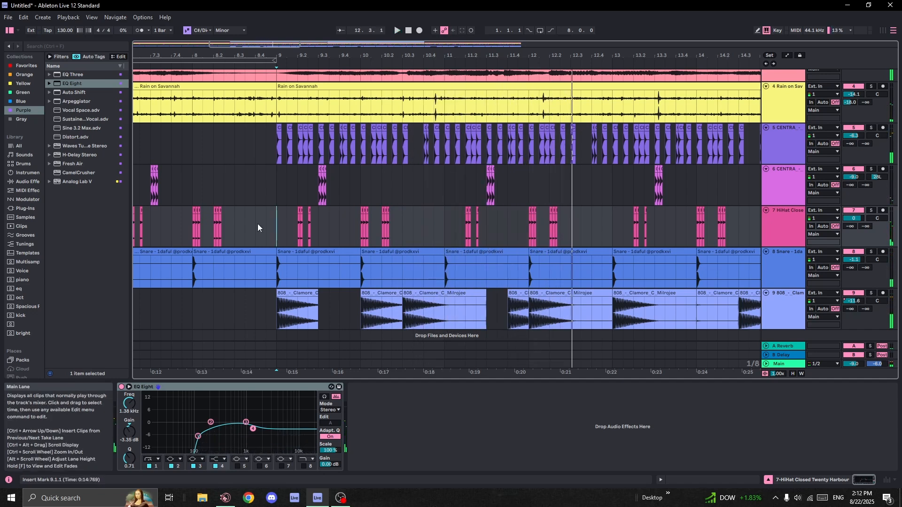
scroll(432, 220, "up", 5, "ctrl")
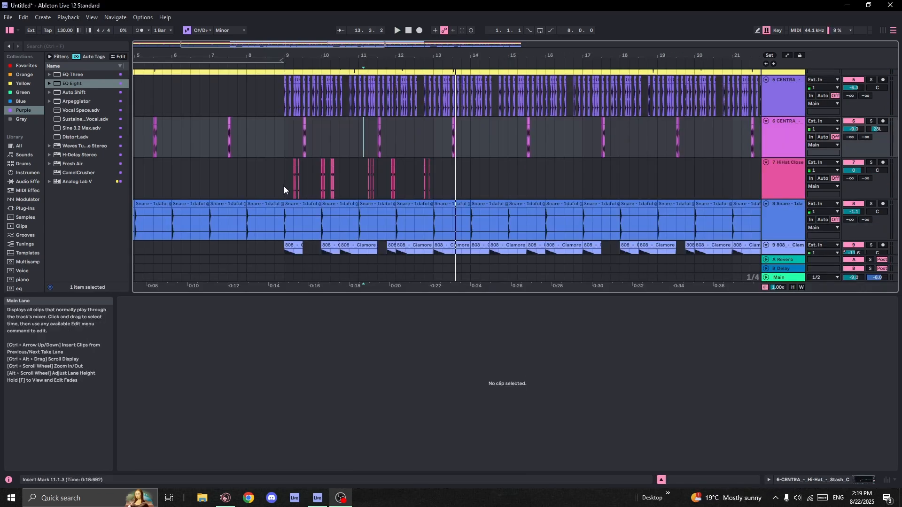
left_click(284, 186)
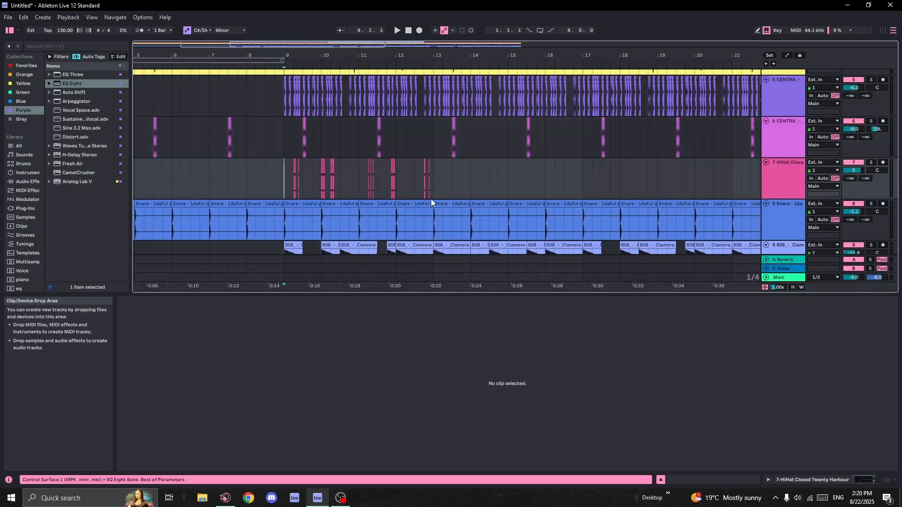
key("space")
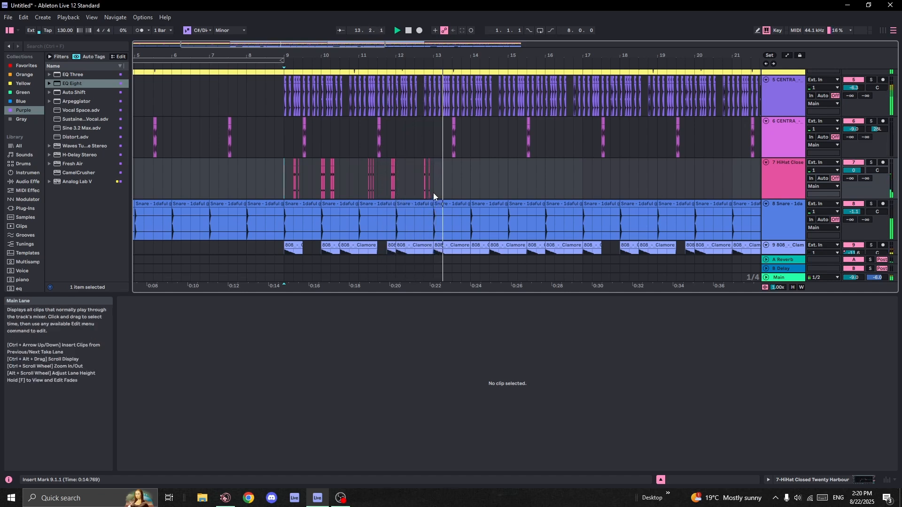
- Duplicate the four-bar closed hi-hat pattern at bars 9 to 13 repeatedly to fill track 7 up to bar 33
left_click_drag(433, 192, 280, 193)
key("ctrl+d")
key("minus")
key("ctrl+d")
key("ctrl+d")
key("ctrl+d")
key("ctrl+d")
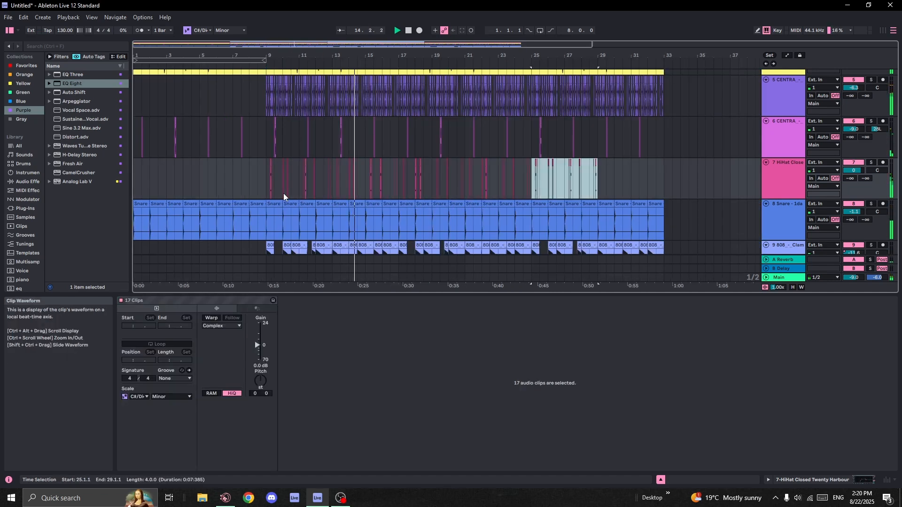
- Copy the four-bar closed hi-hat pattern from bar 9 to bar 1 to fill the intro on track 7
left_click(274, 188)
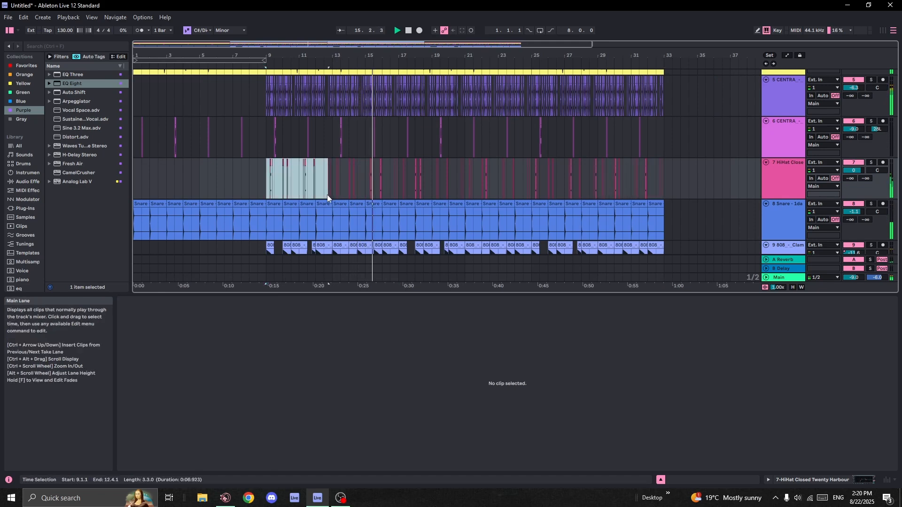
left_click_drag(327, 194, 333, 195)
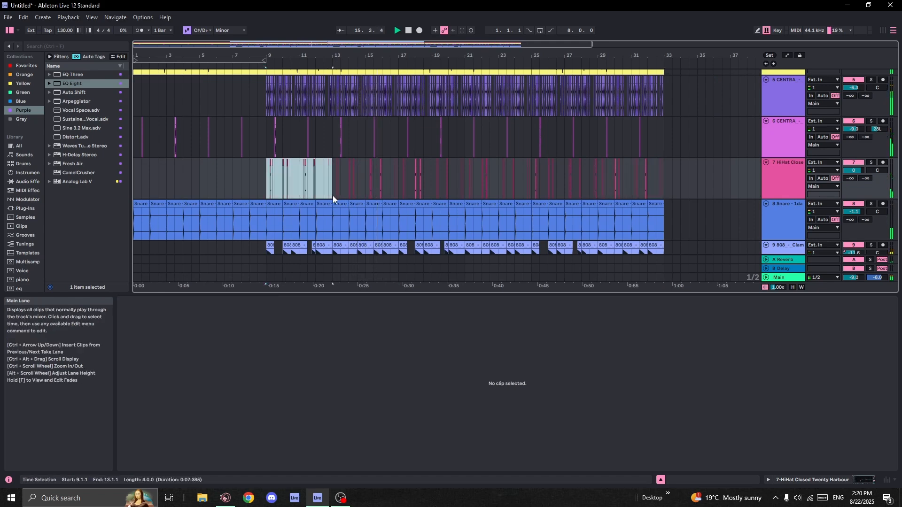
left_click(134, 187)
key("ctrl+v")
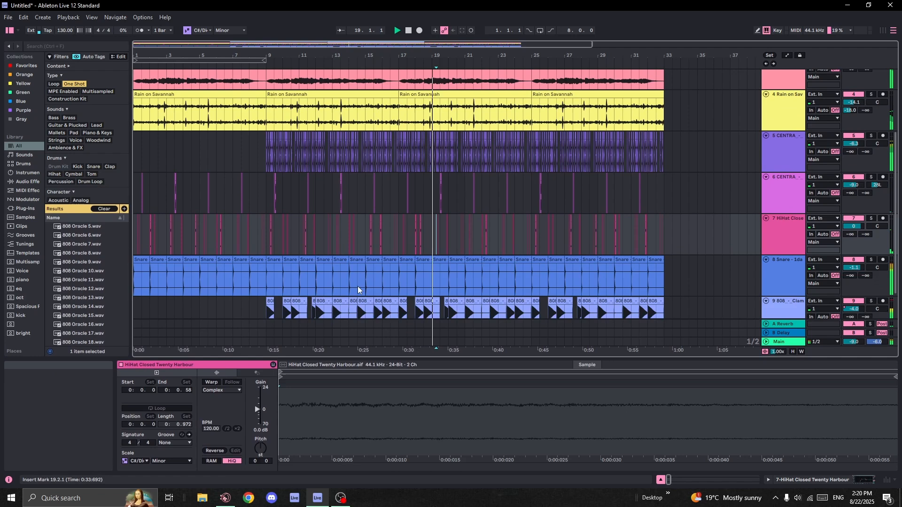
- Play the intro from around bar 7 and again from around bar 5 to check the transition into bar 9
scroll(441, 258, "up", 2)
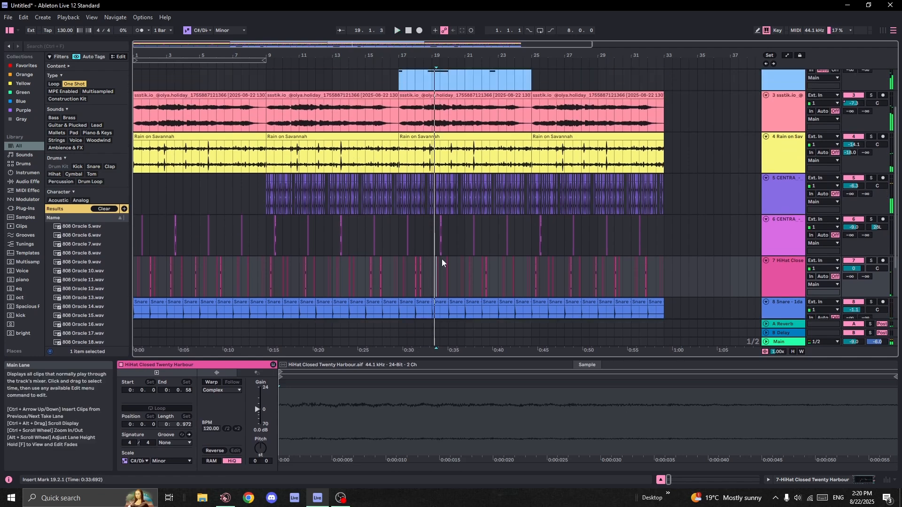
left_click(234, 192)
scroll(240, 194, "up", 3, "ctrl")
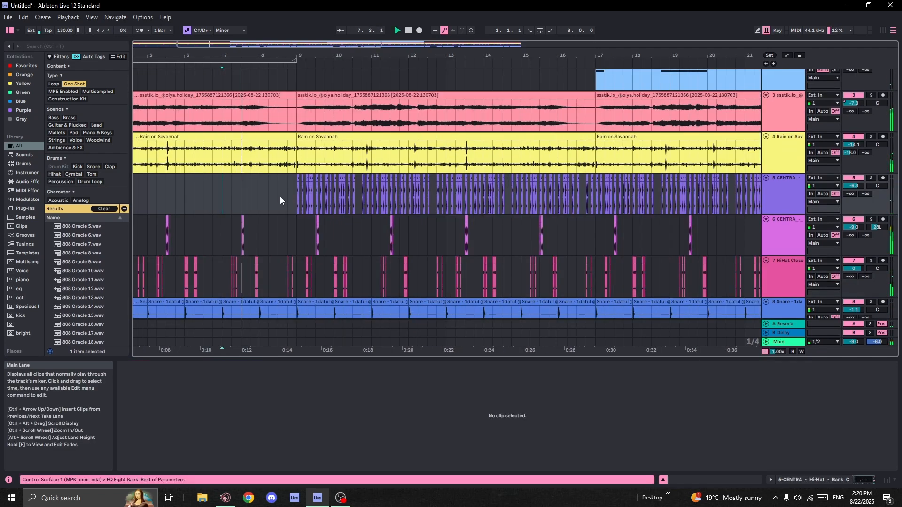
left_click_drag(329, 188, 373, 154, "ctrl+alt")
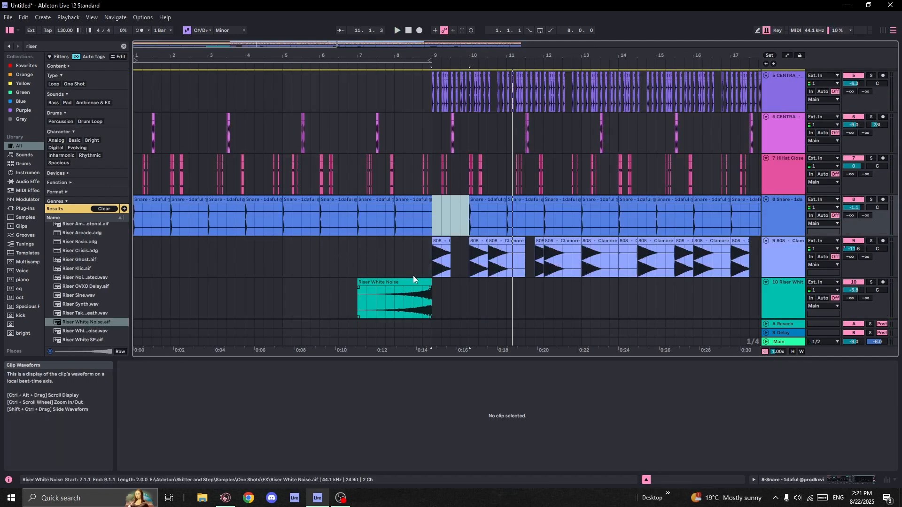
left_click_drag(461, 221, 370, 220)
left_click_drag(360, 250, 394, 225)
left_click(274, 232)
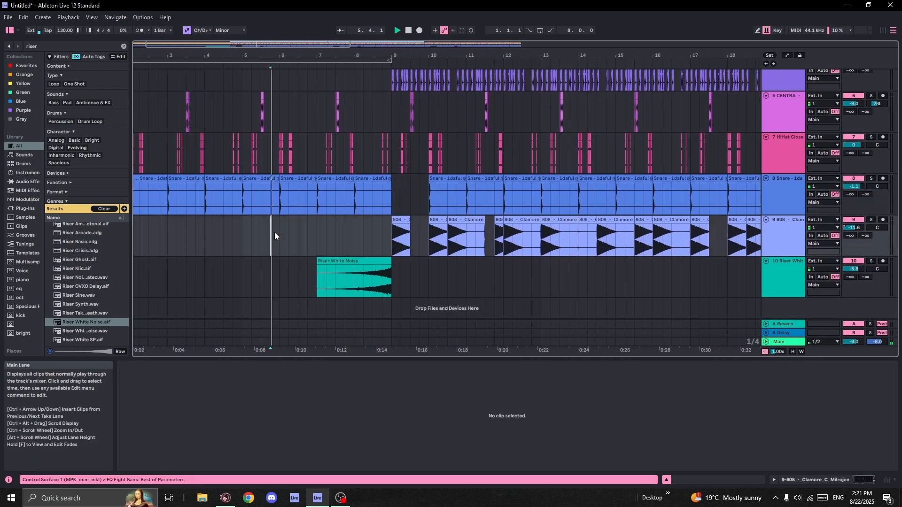
key("space")
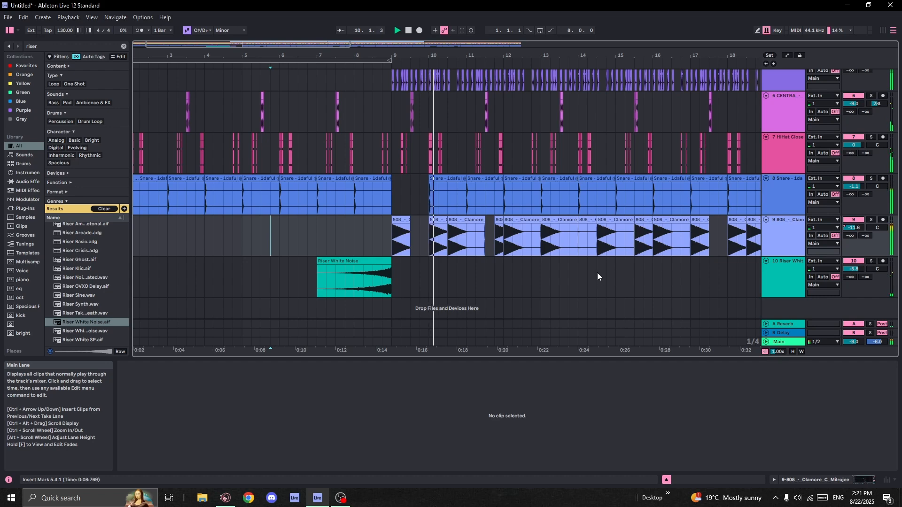
- Remove the one-bar snare clips at bars 17 and 25
scroll(574, 250, "down", 6)
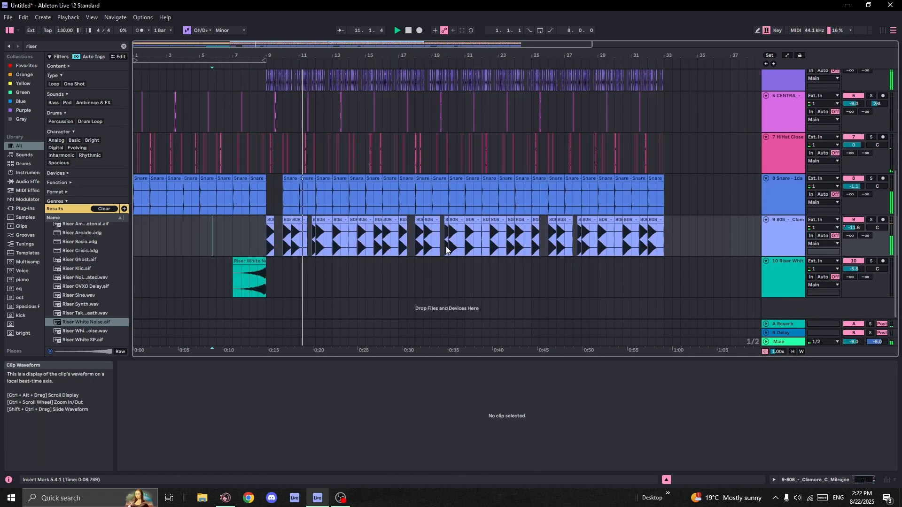
scroll(319, 248, "up", 3)
left_click_drag(319, 248, 423, 273)
left_click(388, 224)
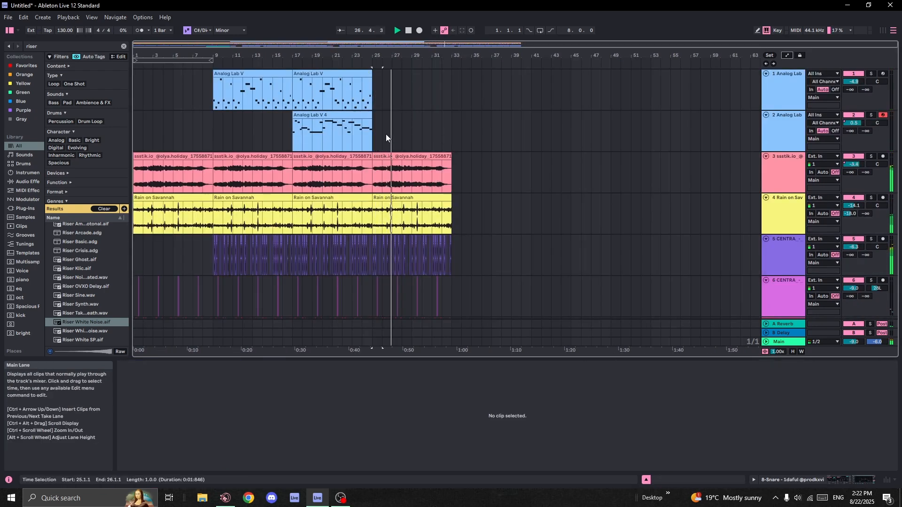
- Extend the arrangement from bar 33 to bar 41 with copies of the eight-bar patterns, including both Analog Lab clips
left_click_drag(386, 137, 447, 139)
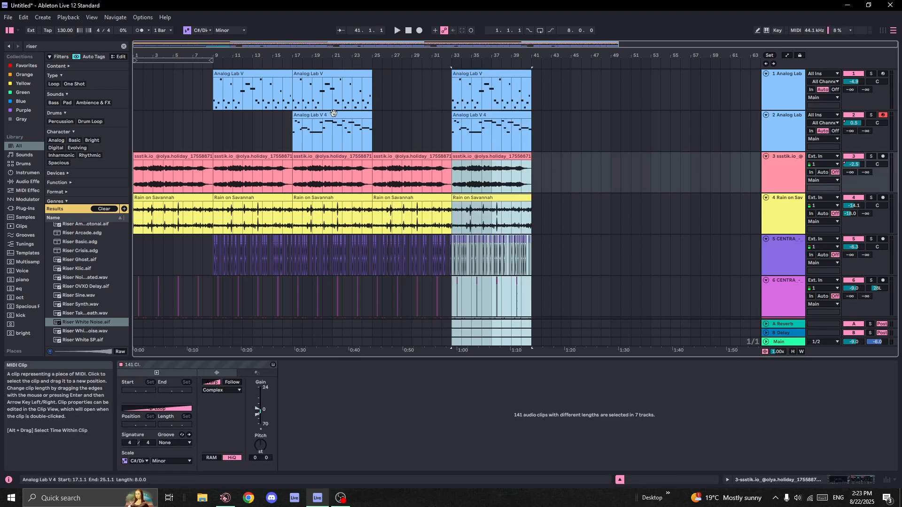
left_click(328, 114)
left_click(410, 131)
left_click(502, 113)
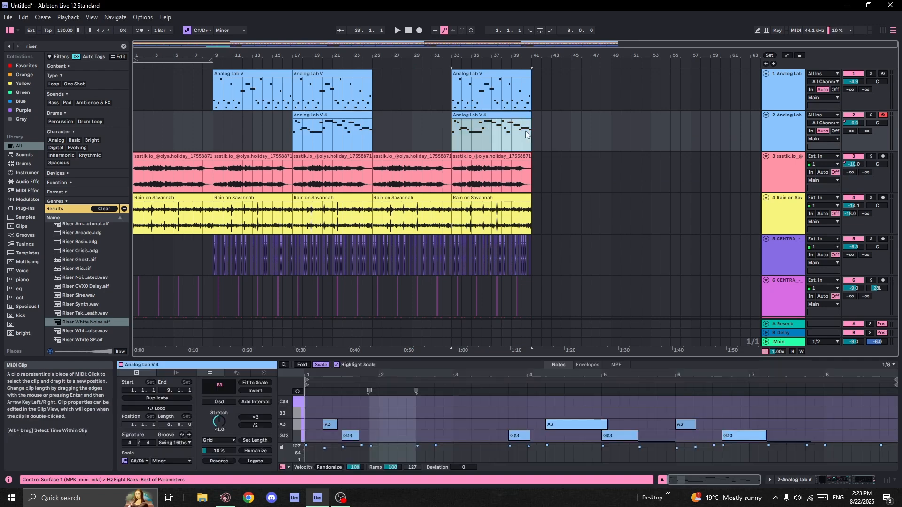
- Look over all tracks of the extended arrangement, checking the vocal, Analog Lab and drum clips around bars 17 to 41
left_click_drag(571, 131, 647, 241)
scroll(646, 242, "down", 3)
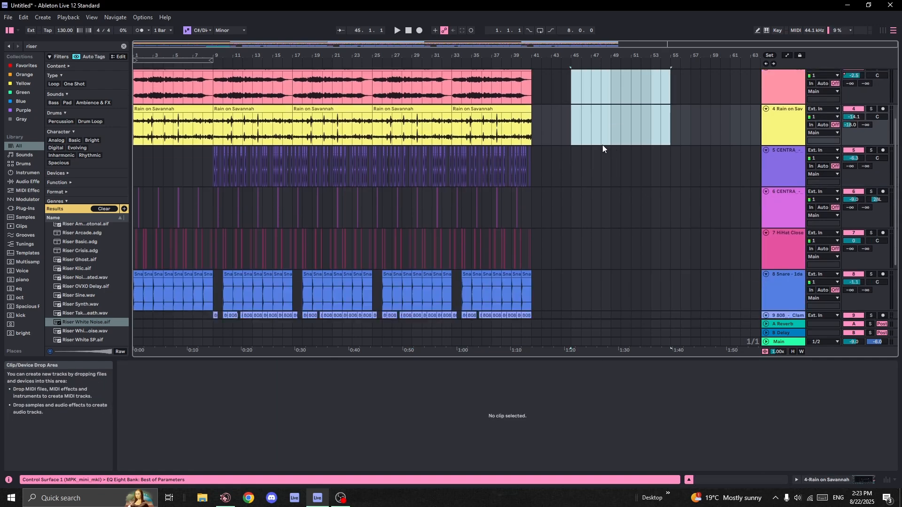
scroll(602, 145, "up", 3)
left_click(328, 191)
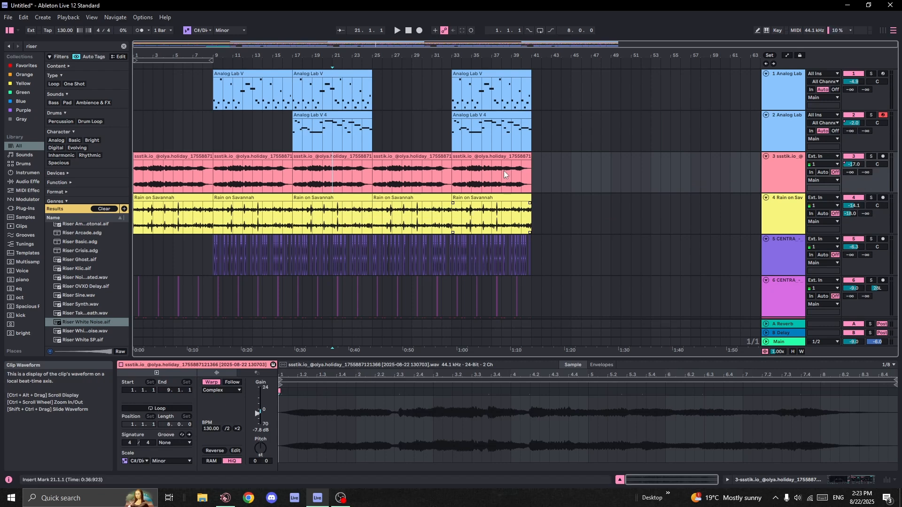
left_click(280, 166)
left_click(303, 150)
scroll(357, 165, "down", 1)
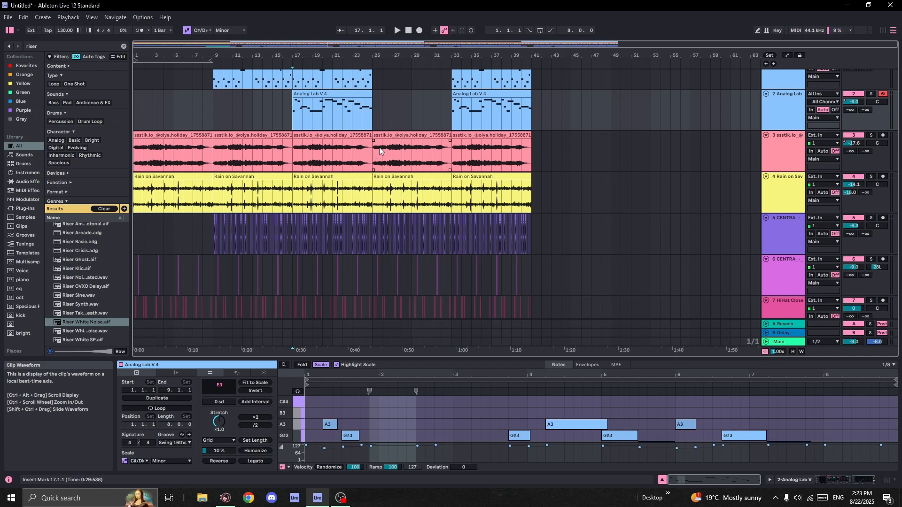
scroll(454, 244, "up", 1)
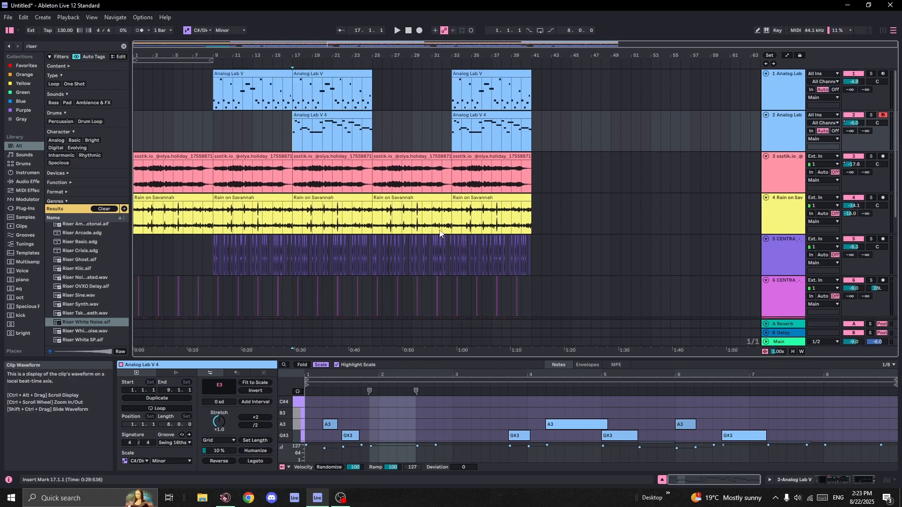
scroll(440, 233, "down", 2)
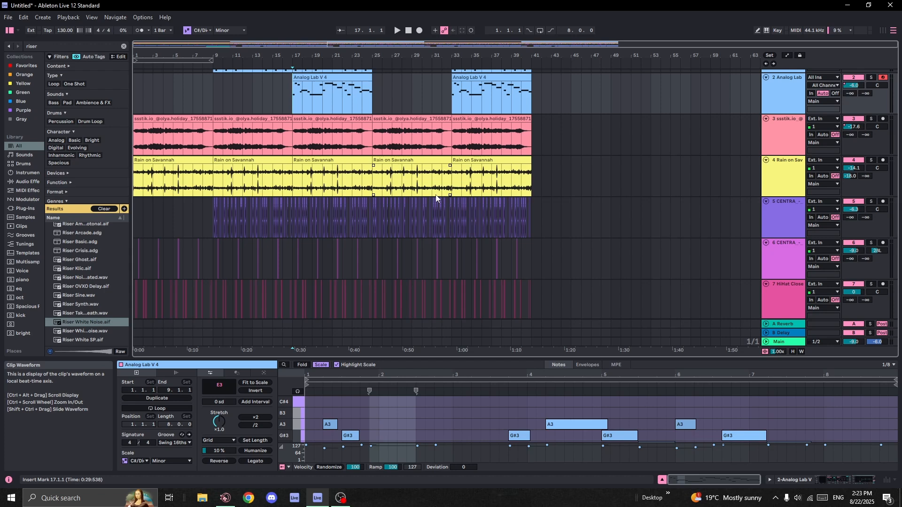
scroll(400, 196, "up", 5)
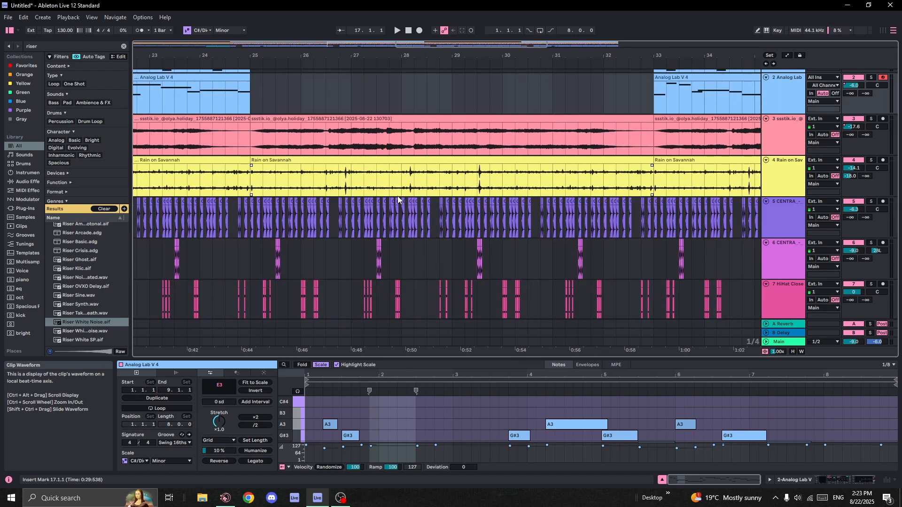
left_click_drag(398, 196, 459, 218)
scroll(470, 223, "down", 4)
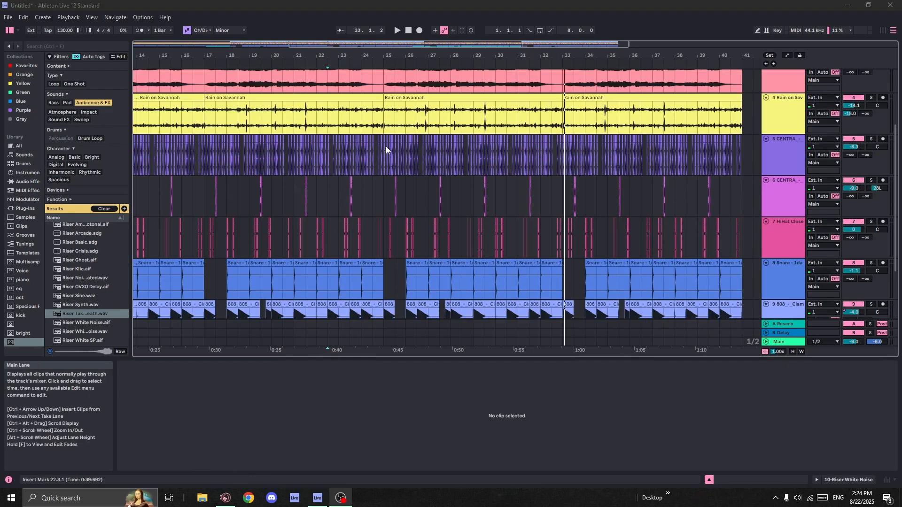
- Play the arrangement from around bar 23 to check the Riser Taka Breath clips in the section without the Analog Lab parts
scroll(385, 145, "up", 3)
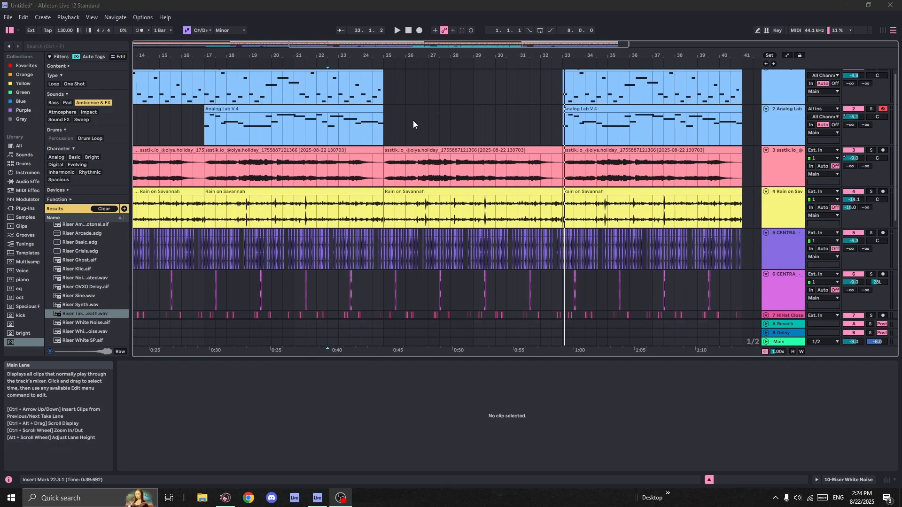
left_click_drag(422, 120, 489, 134)
scroll(402, 198, "down", 4)
scroll(402, 197, "down", 3)
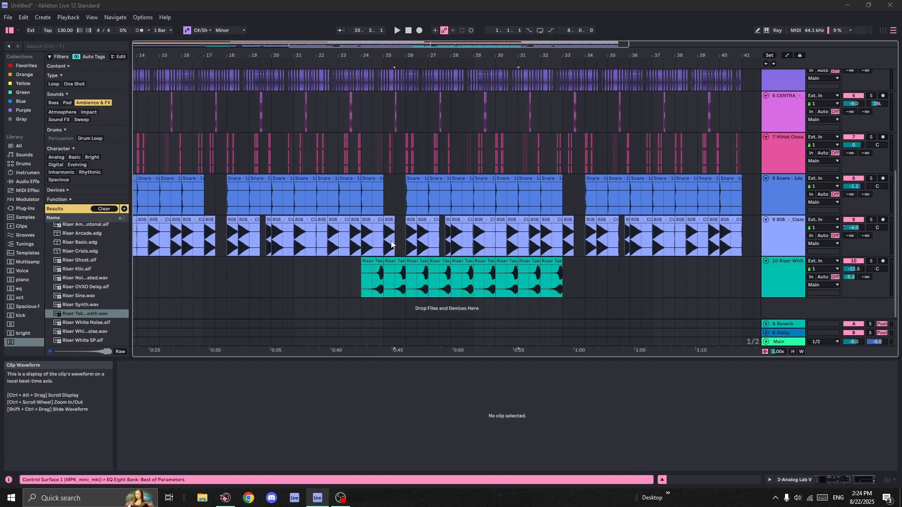
left_click(348, 281)
key("space")
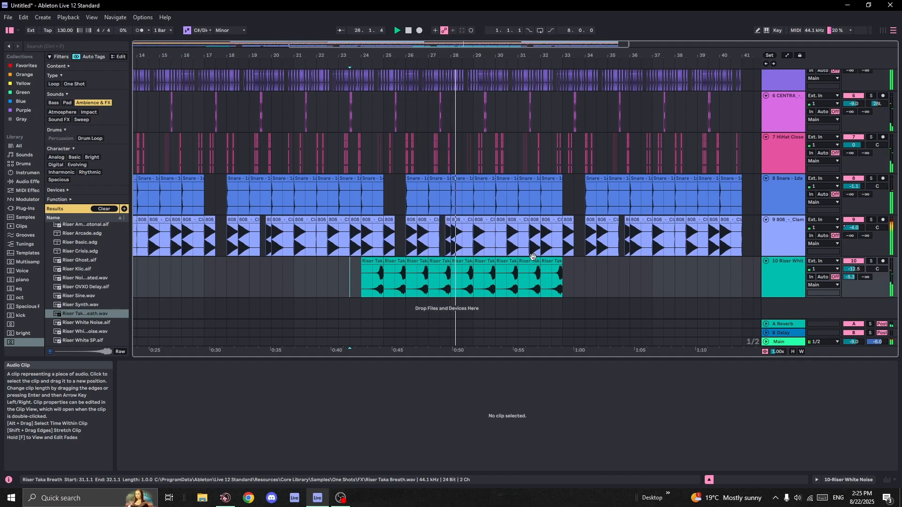
scroll(533, 256, "up", 6)
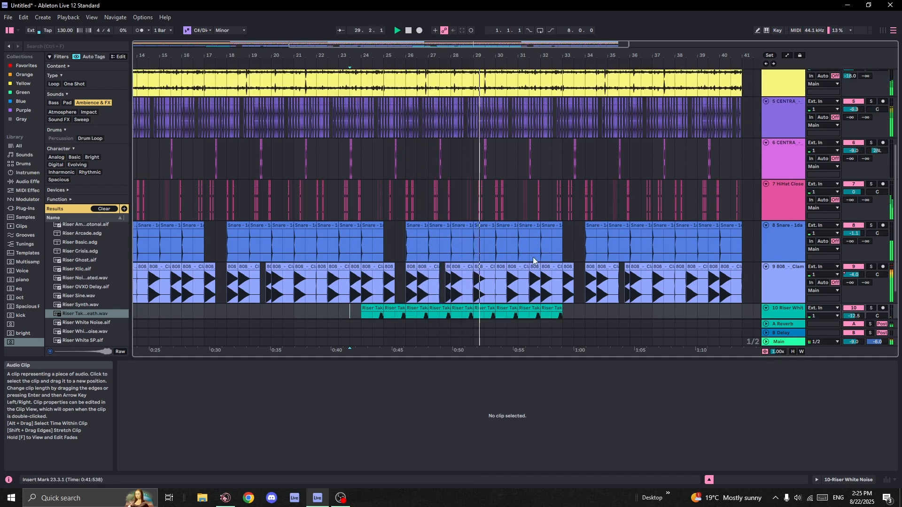
key("space")
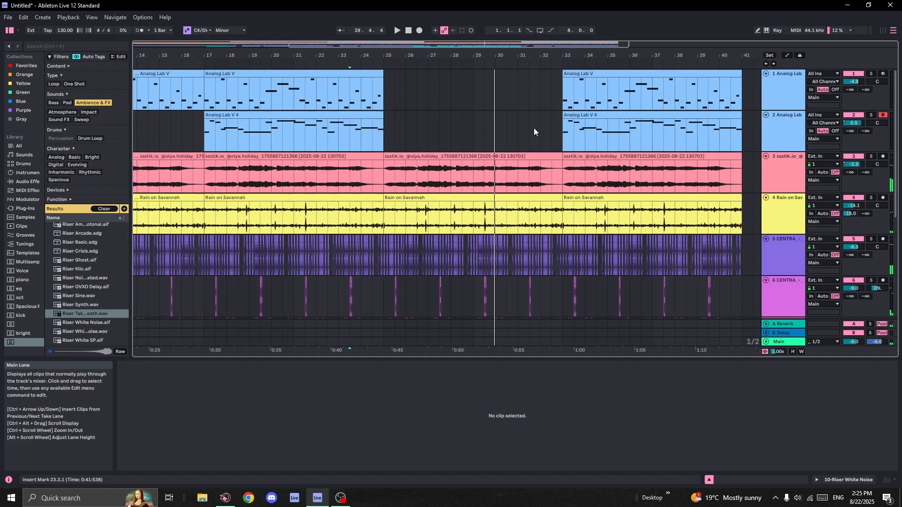
- View the notes of the Analog Lab clips starting at bar 33, and set the insert marker at bar 24
left_click(584, 116)
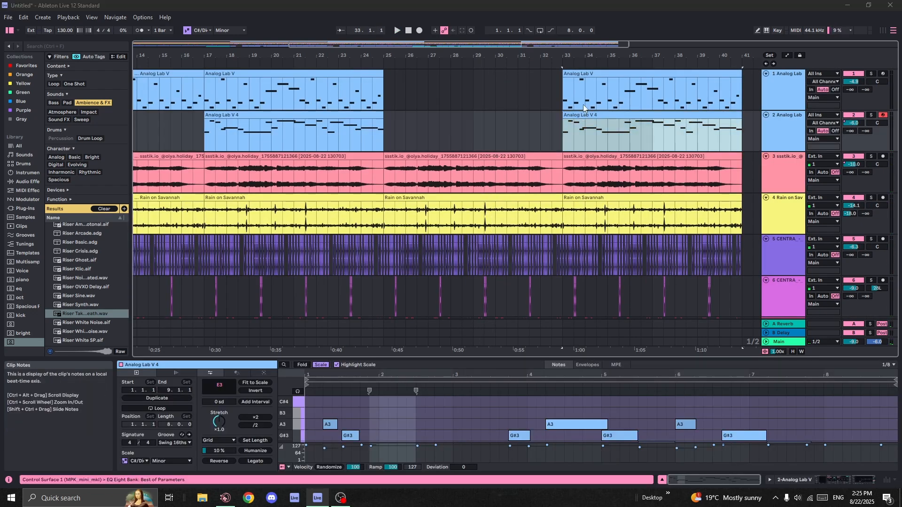
scroll(474, 239, "down", 6)
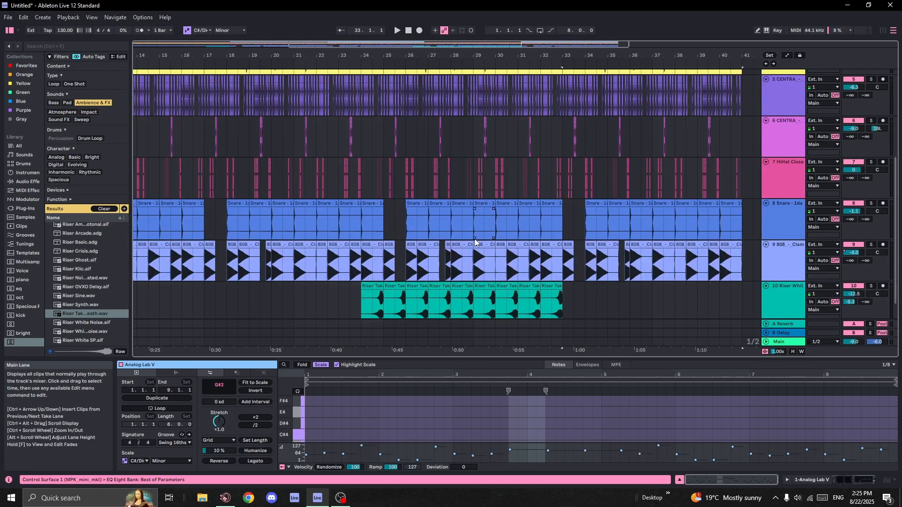
left_click(361, 299)
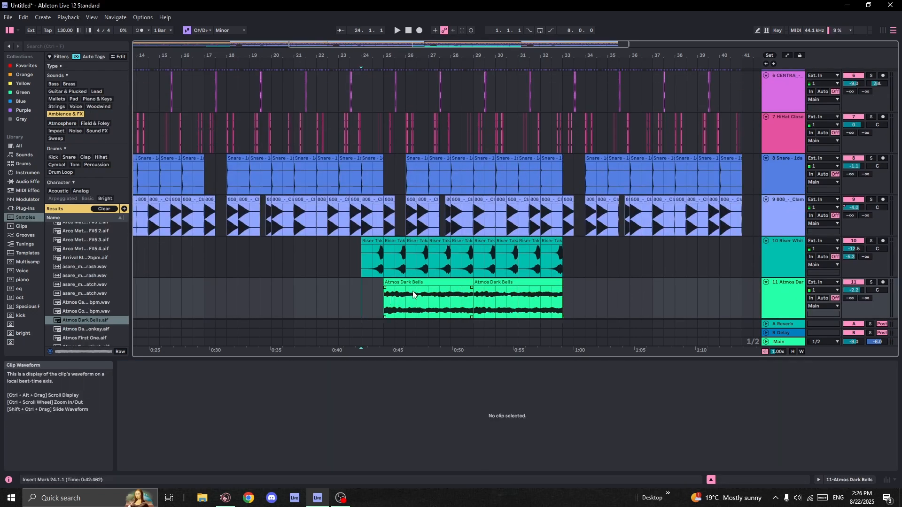
- Solo the Atmos Dark Bells track and play it from bar 25
scroll(414, 294, "up", 4)
key("s")
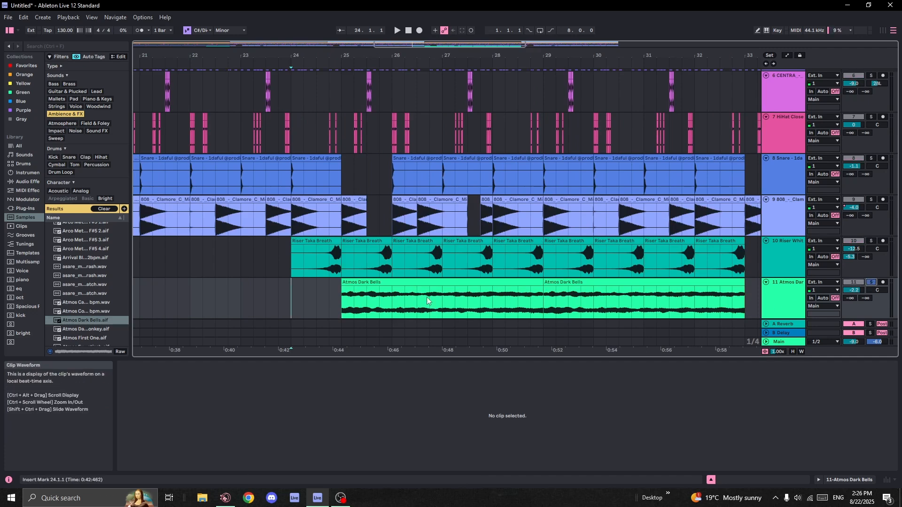
left_click(427, 301)
key("space")
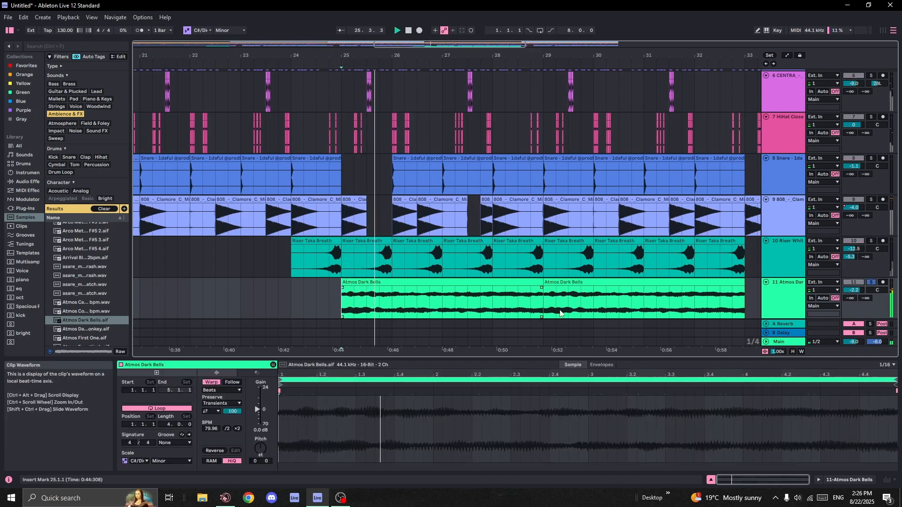
- Unsolo the Atmos Dark Bells track and listen to it within the full mix
left_click(873, 281)
scroll(514, 283, "down", 5)
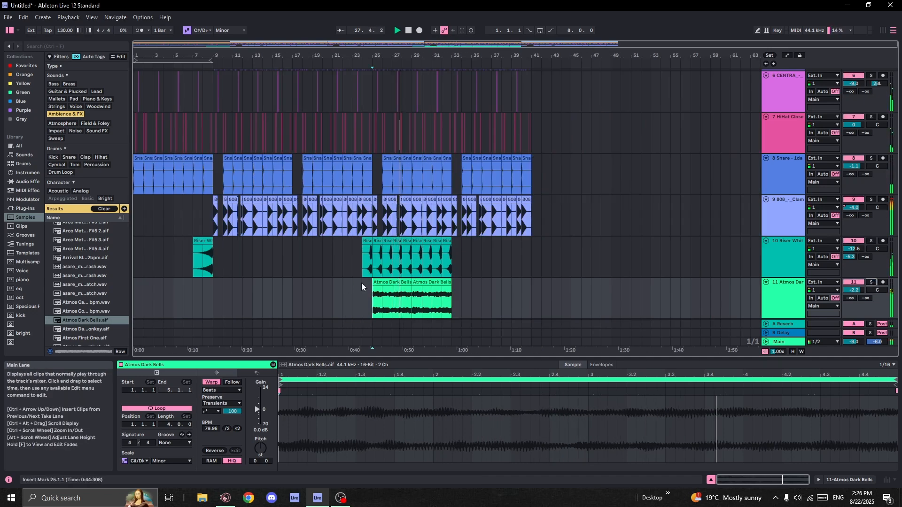
scroll(361, 282, "up", 3)
scroll(371, 282, "up", 3)
scroll(558, 273, "up", 2)
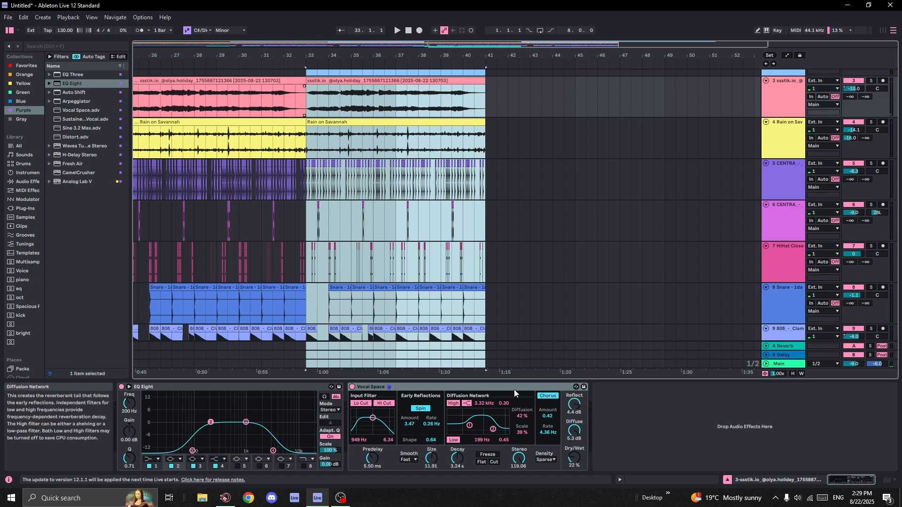
- Duplicate the section at bars 33 to 41 up to bar 57, leaving both Analog Lab parts out of bars 49 to 57, and play from bar 49
key("ctrl+d")
scroll(565, 212, "down", 2)
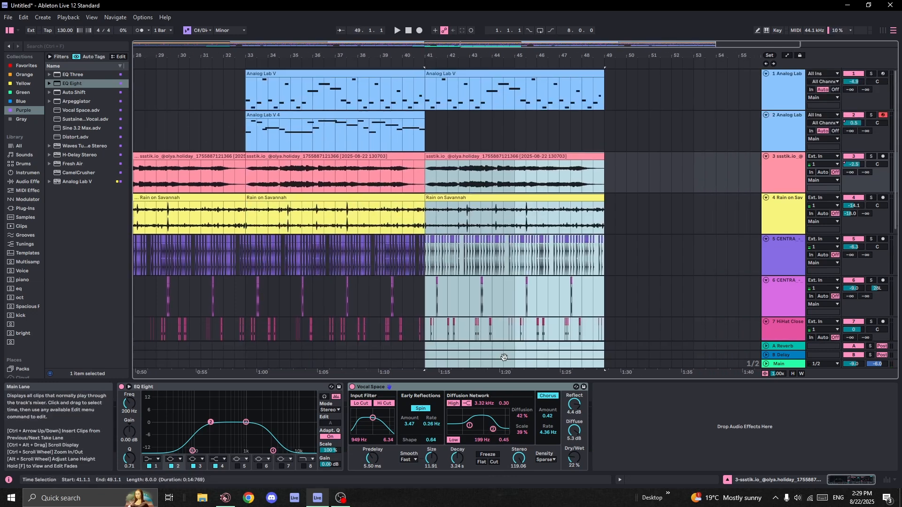
key("ctrl+d")
key("space")
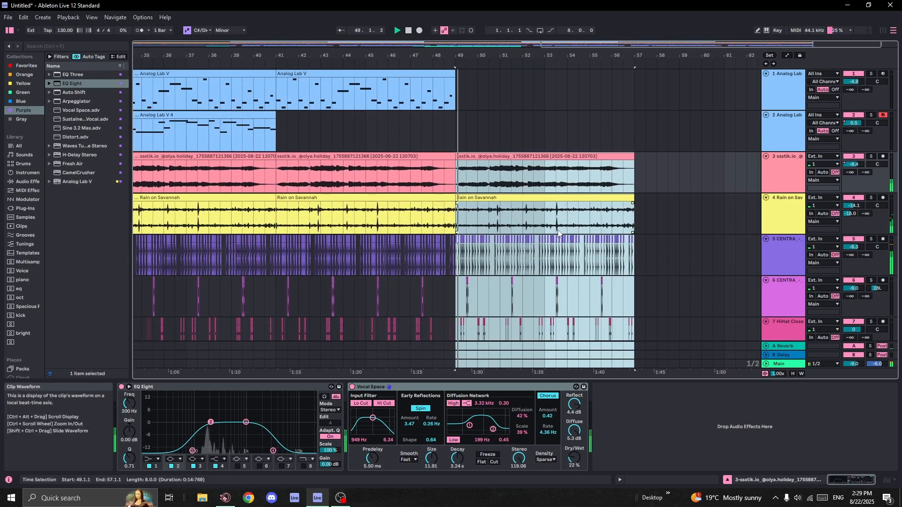
- Delete the track 5 hi-hat clips between bars 49 and 57
scroll(539, 220, "down", 1)
left_click(492, 210)
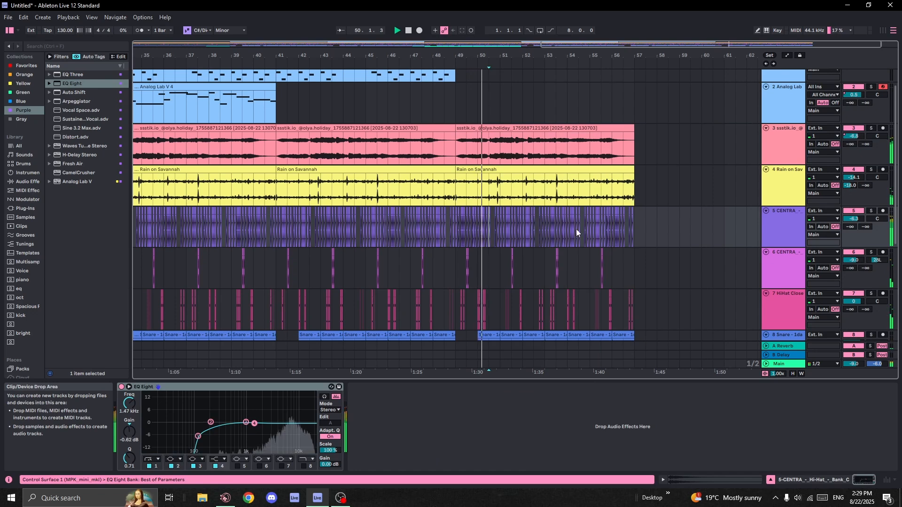
scroll(632, 233, "down", 2)
left_click_drag(638, 163, 455, 176)
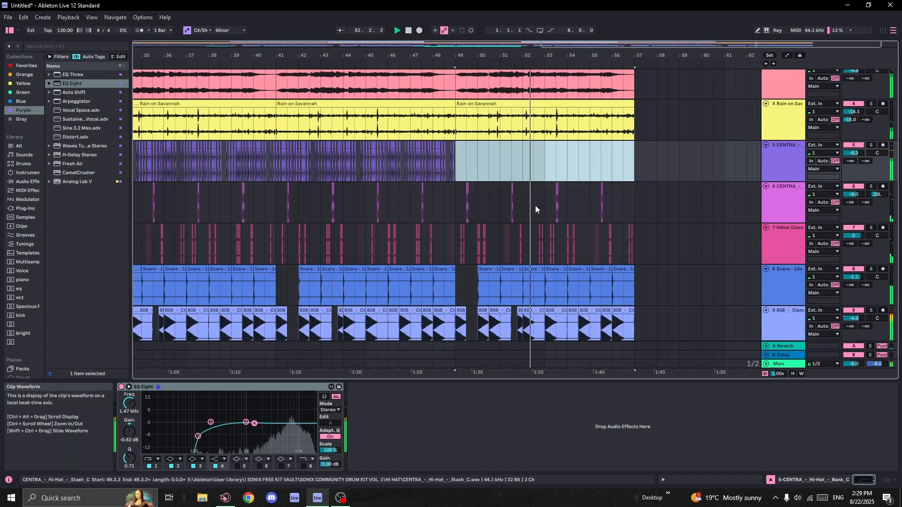
scroll(587, 231, "down", 3)
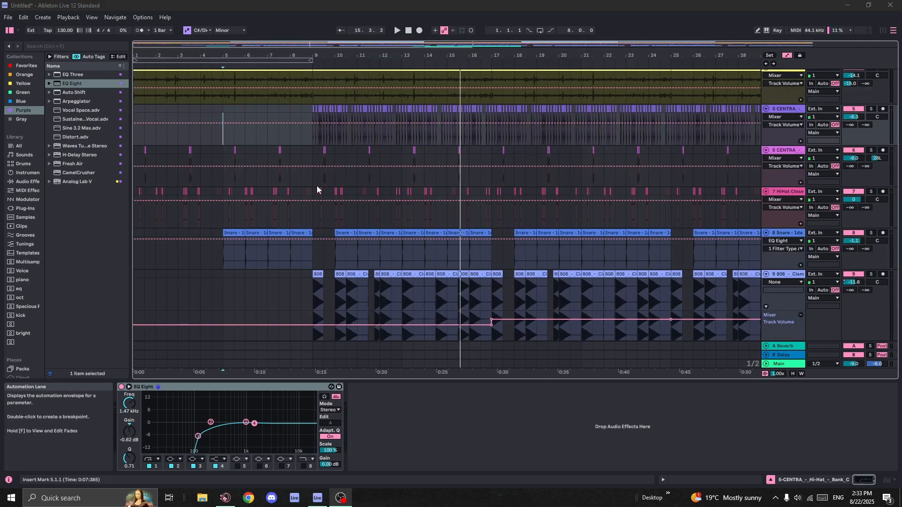
- Automate the volumes of the closed hi-hat track 7 and hi-hat track 6 to rise from a lower level at bar 1 to bar 9
scroll(281, 221, "down", 1)
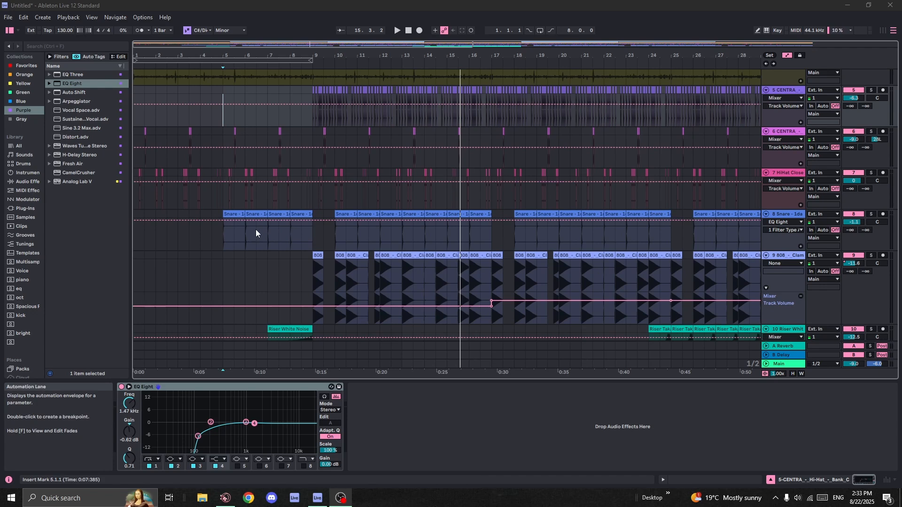
scroll(254, 221, "up", 1)
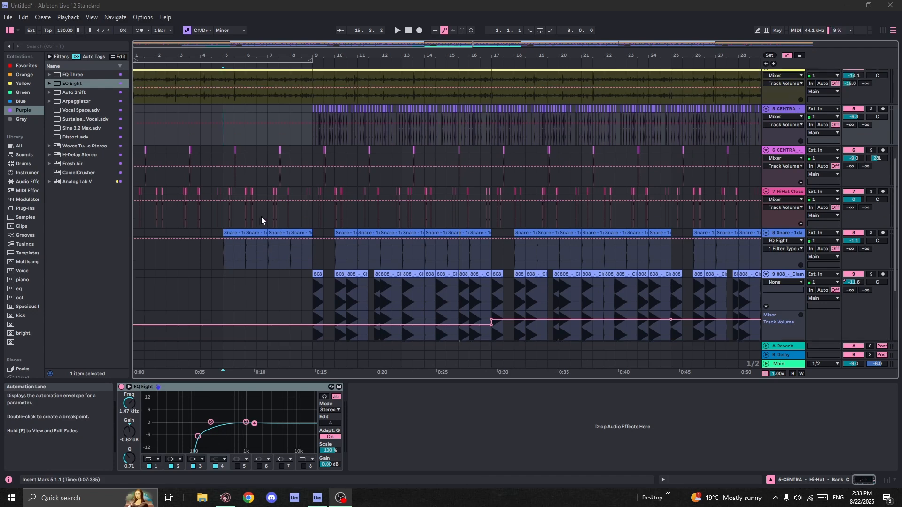
left_click(312, 200)
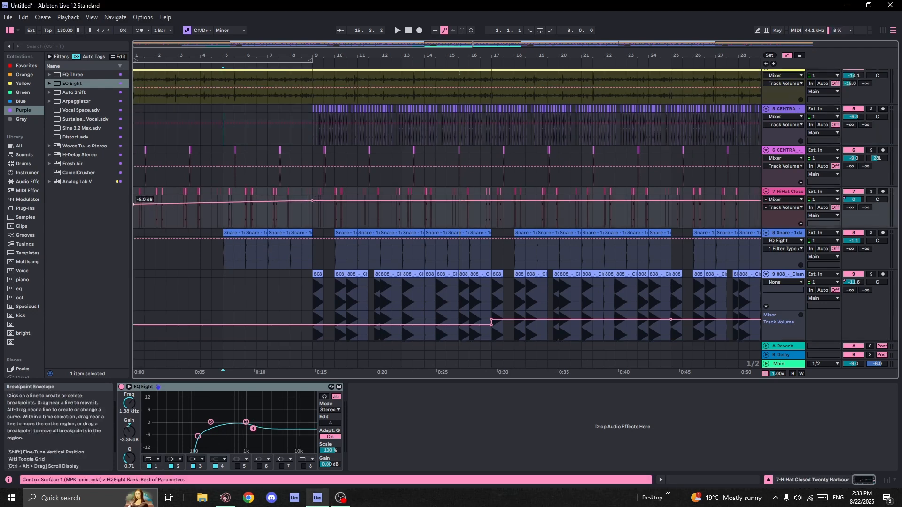
left_click(312, 166)
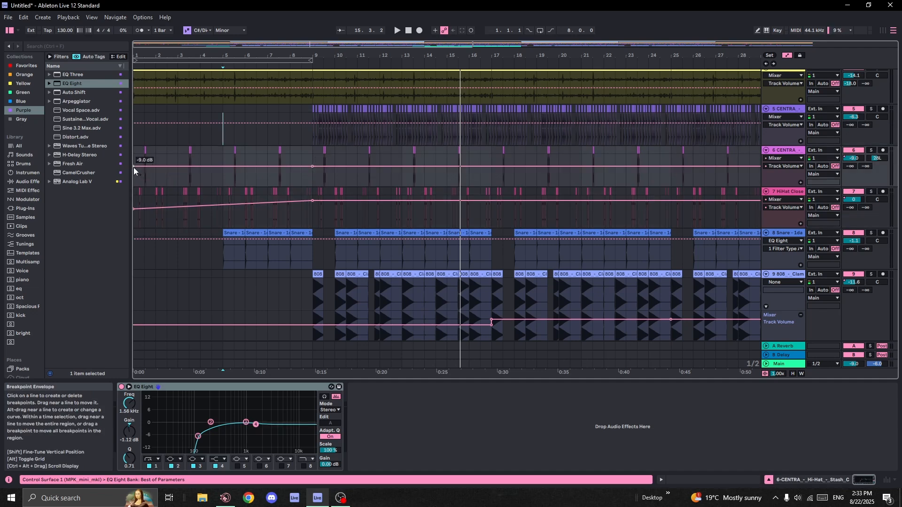
left_click_drag(134, 170, 134, 174)
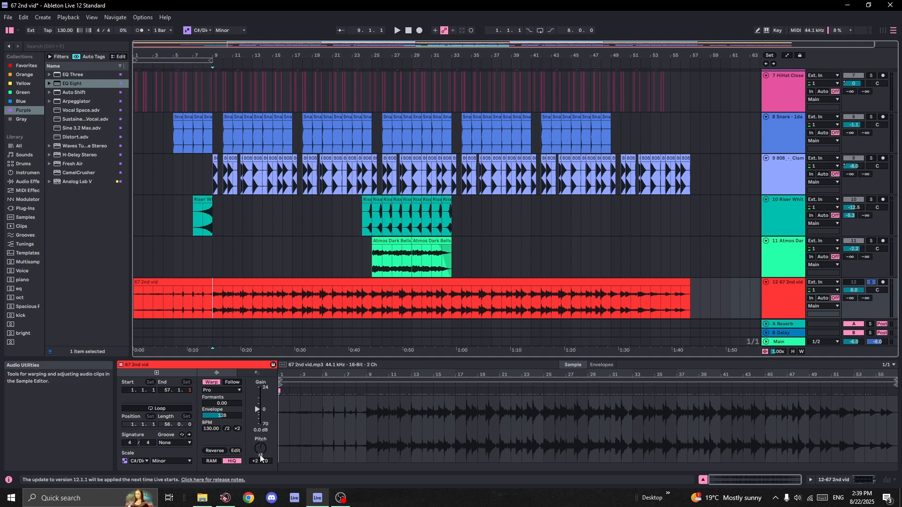
- Play the original TikTok sample in solo from bar 1, and solo the 67 2nd vid track to compare it
double_click(232, 282)
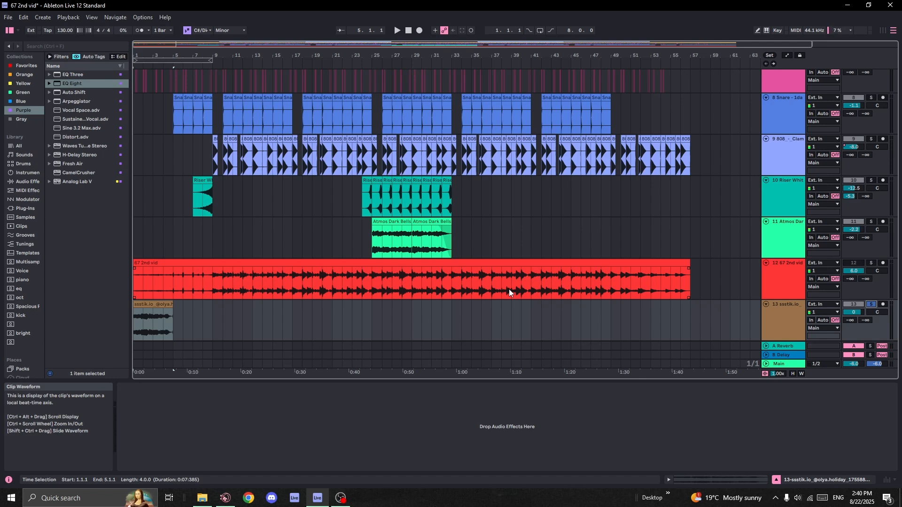
left_click(133, 332)
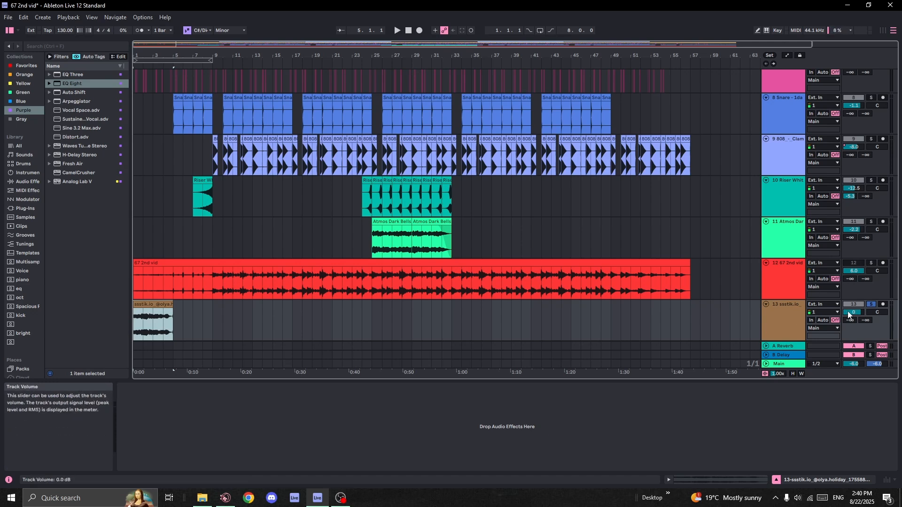
key("space")
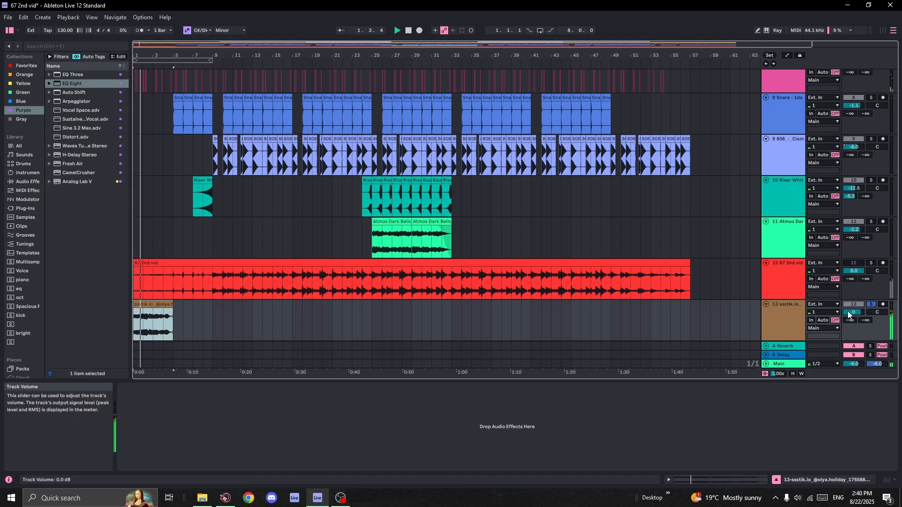
left_click(872, 304)
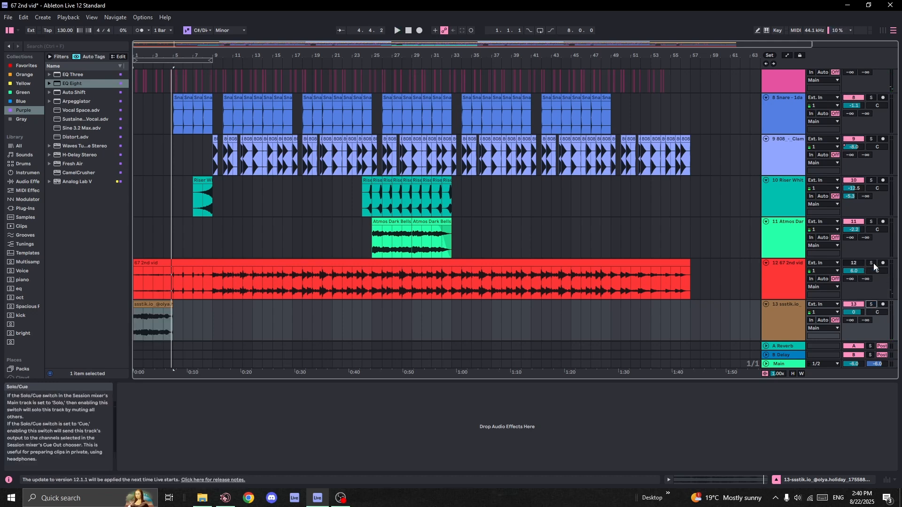
left_click(871, 263)
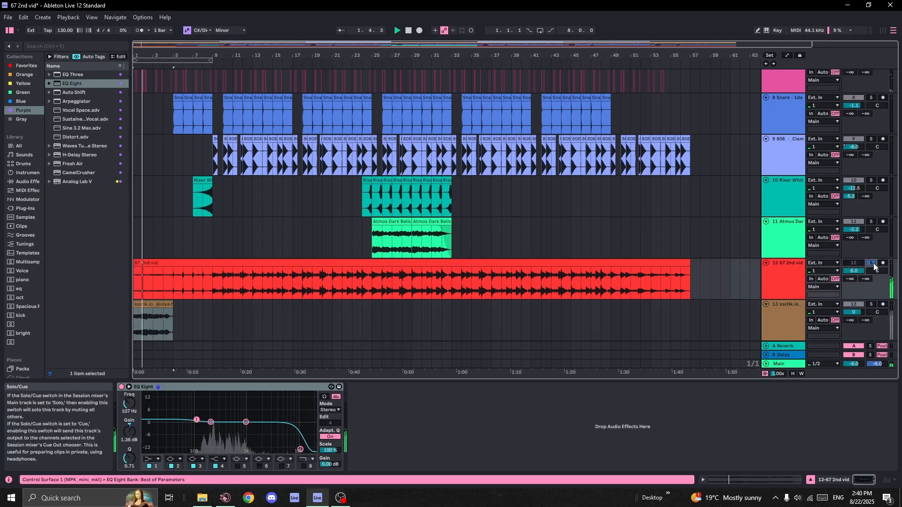